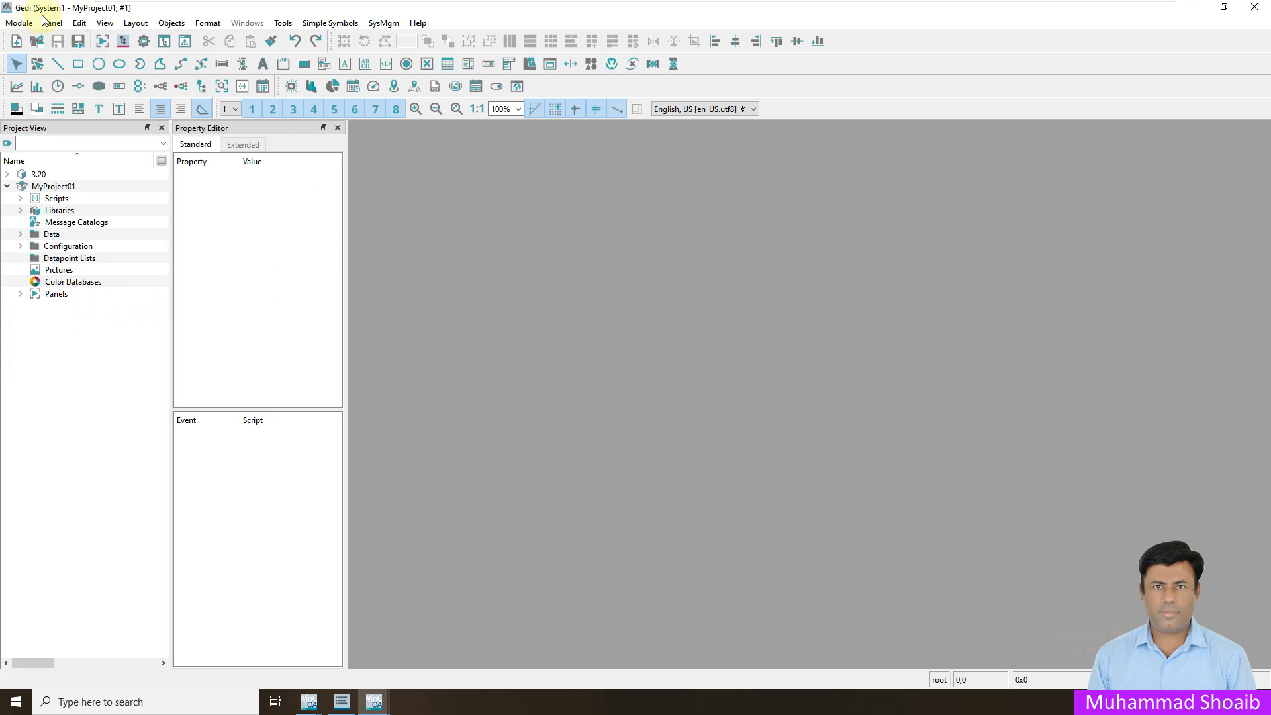
Step: View the System Management overview and close it again
left_click(144, 42)
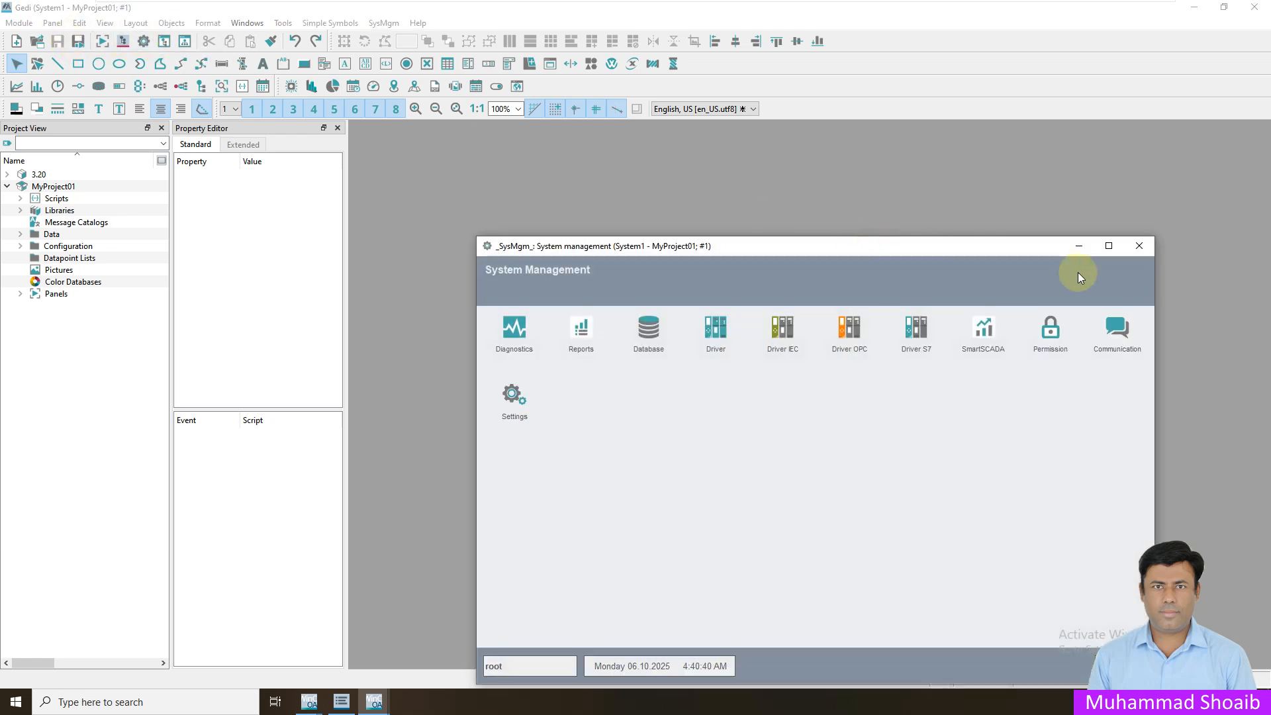
left_click(1139, 246)
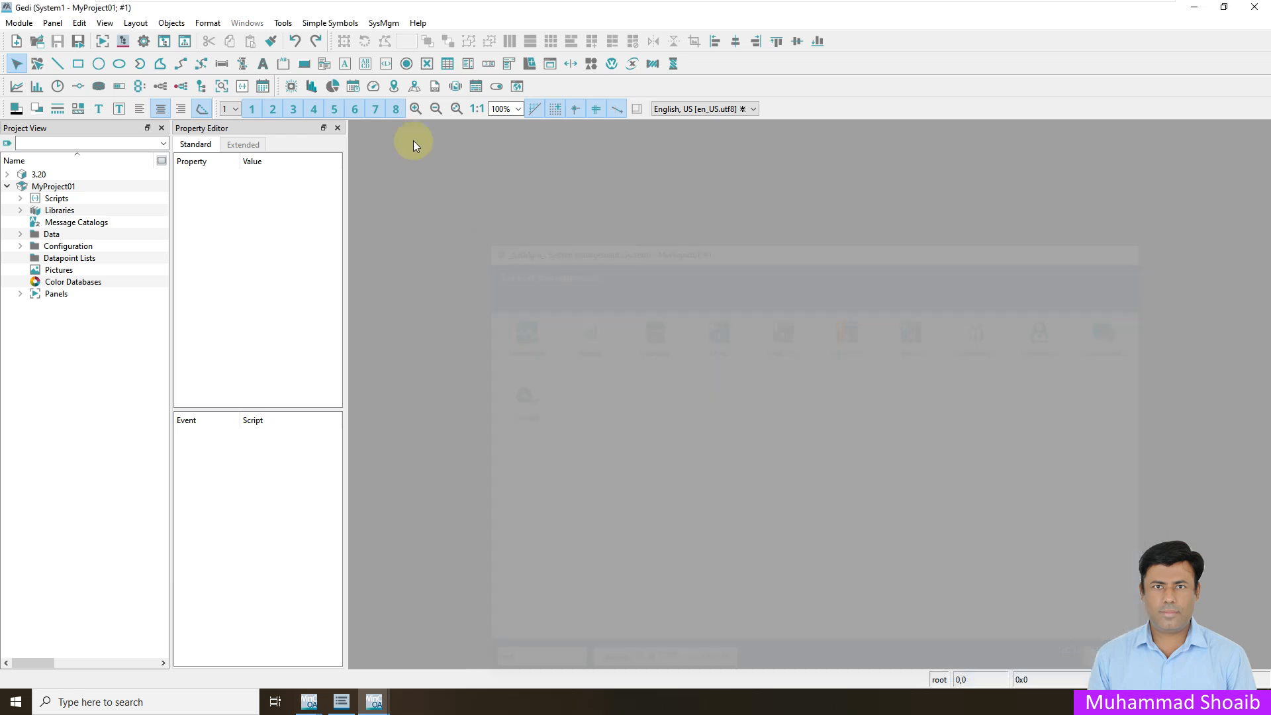
Step: Open the datapoint parameterization module and look through the list of existing datapoints
left_click(123, 41)
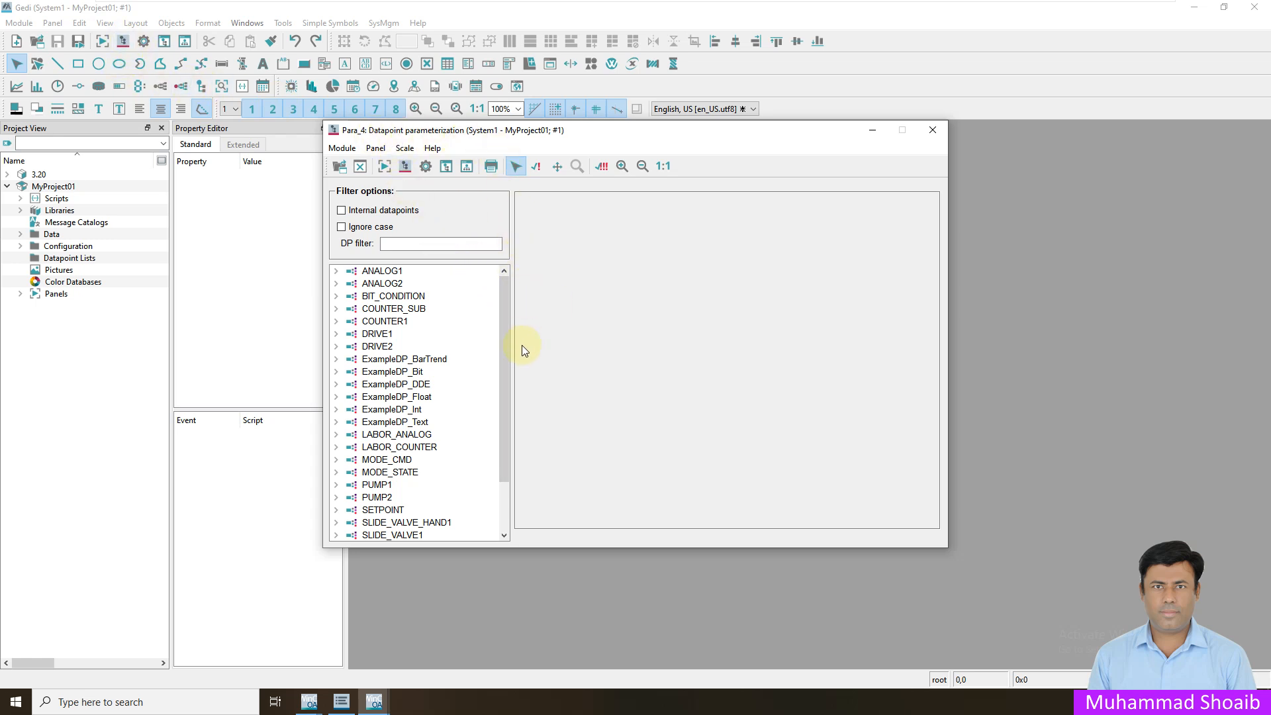
left_click_drag(506, 313, 480, 320)
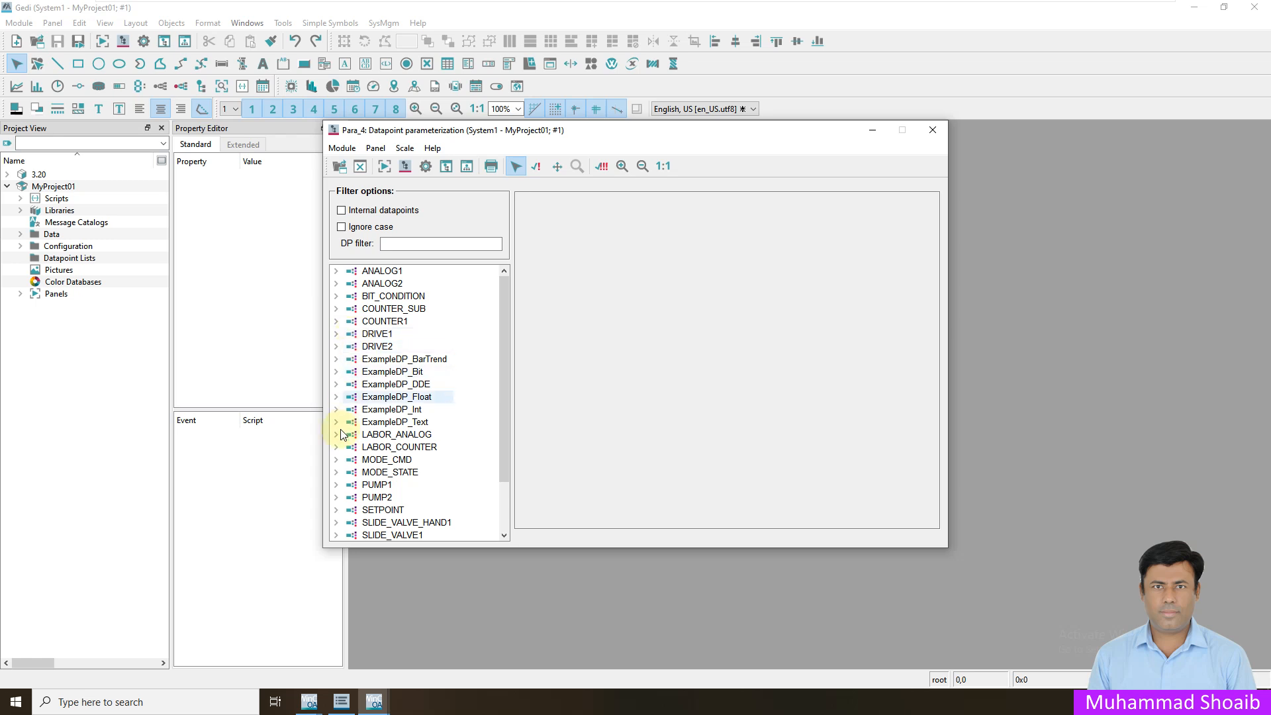
scroll(364, 474, "down", 2)
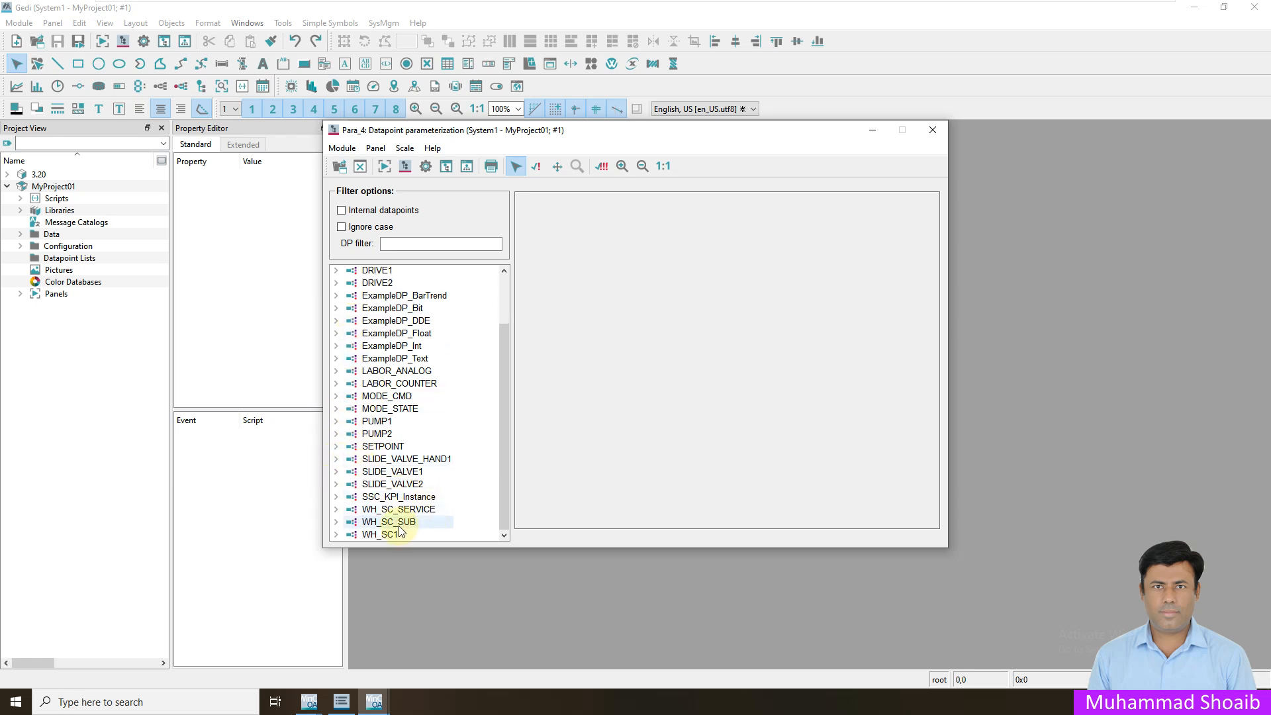
left_click_drag(502, 347, 514, 282)
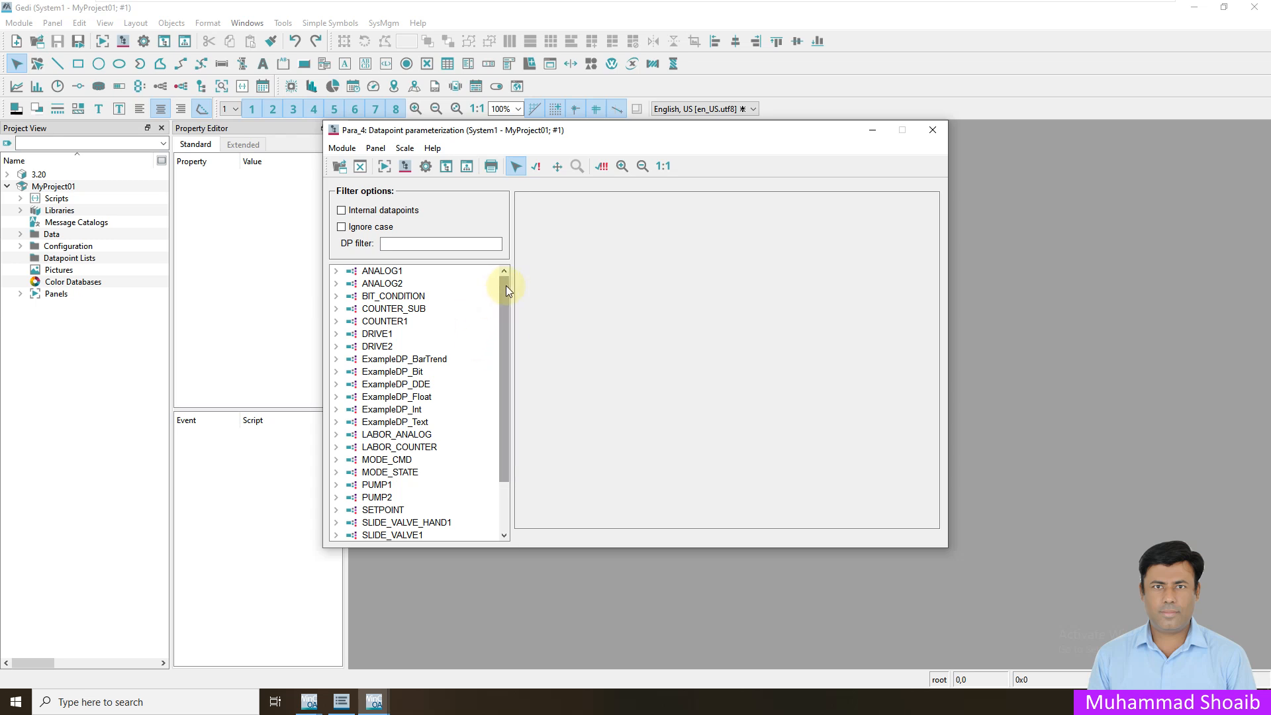
Step: Create a new datapoint type and name it Motor
right_click(458, 289)
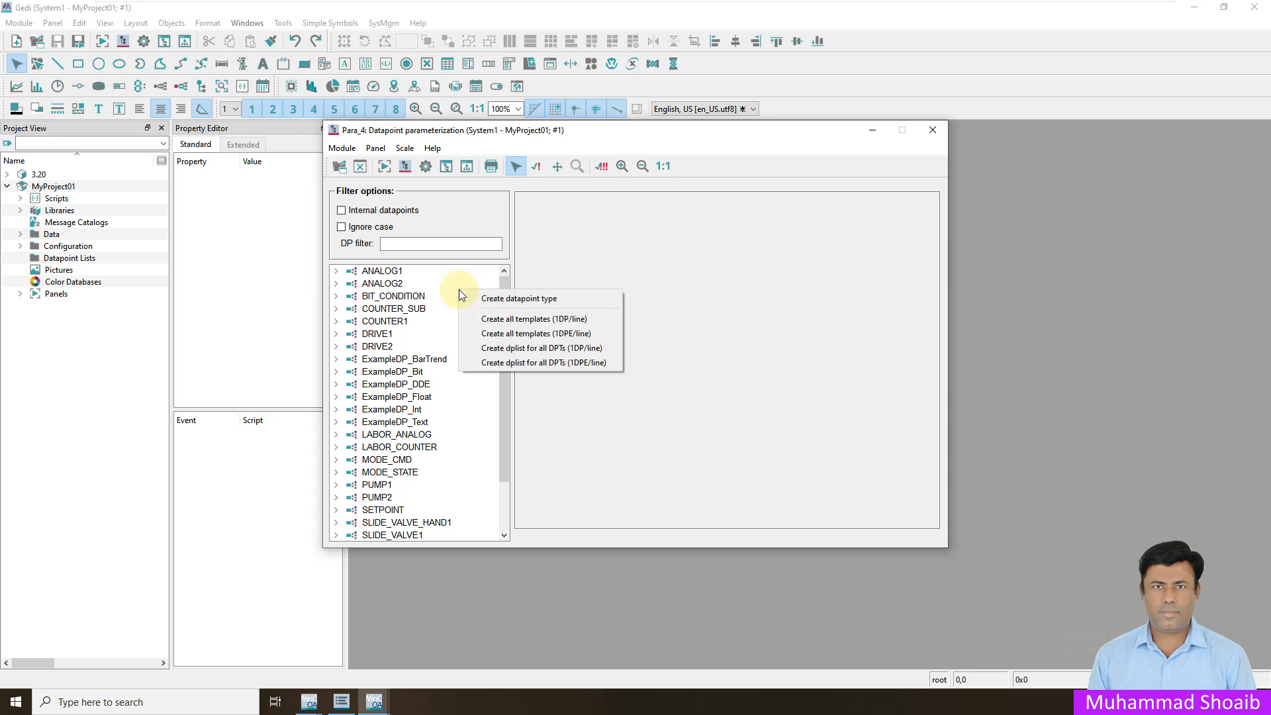
left_click(538, 299)
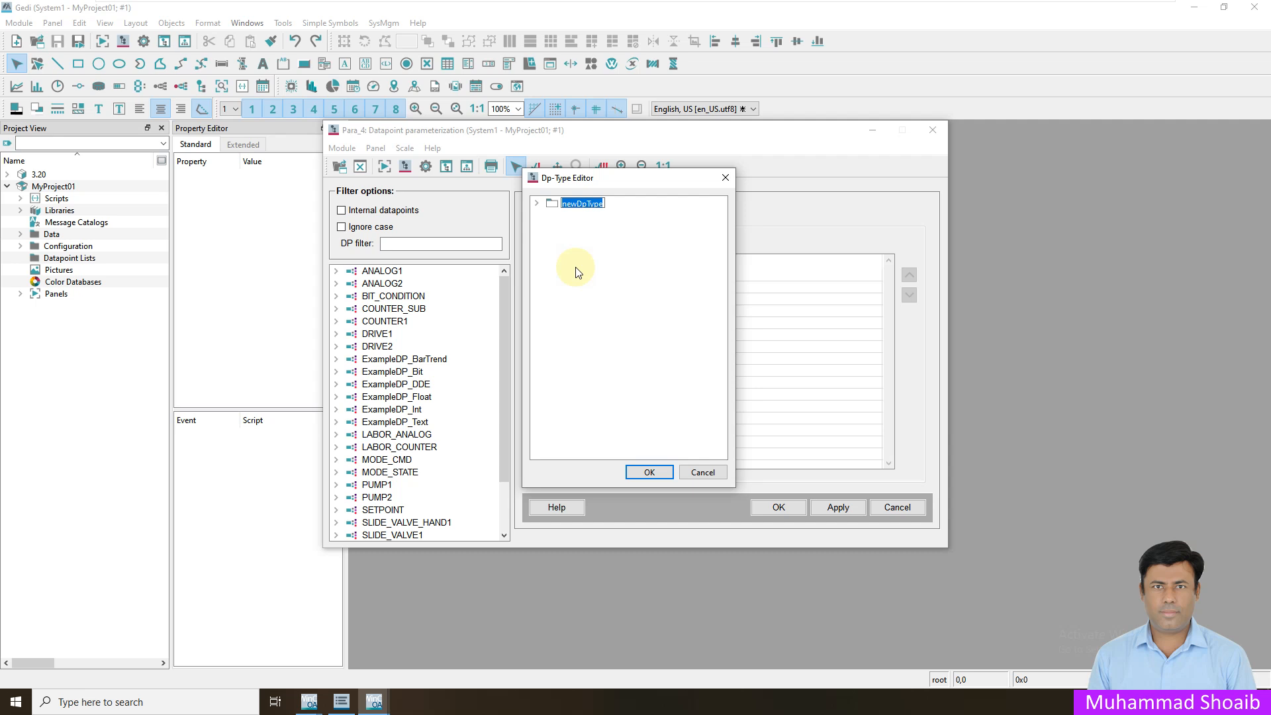
type("Moto")
key("Return")
Step: Add two nodes named Feedback and Command directly under the Motor datapoint type
right_click(568, 204)
left_click(591, 210)
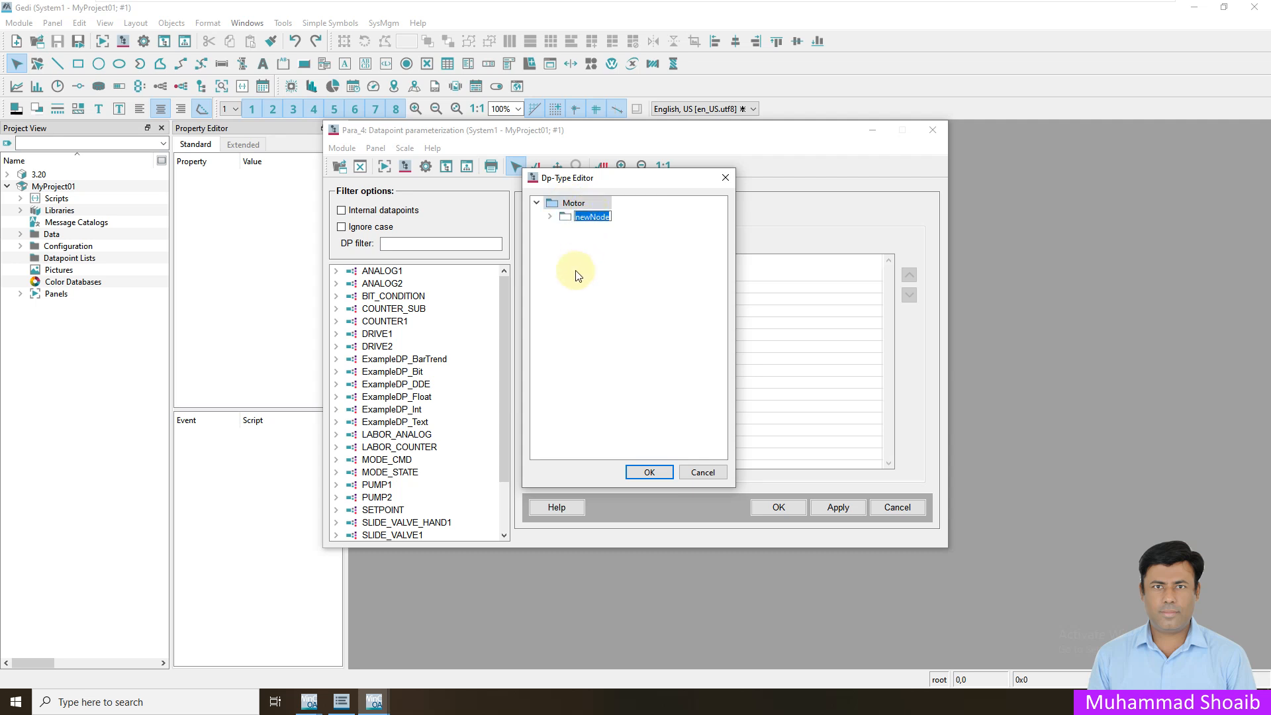
type("Feedback")
key("Return")
right_click(566, 205)
left_click(582, 210)
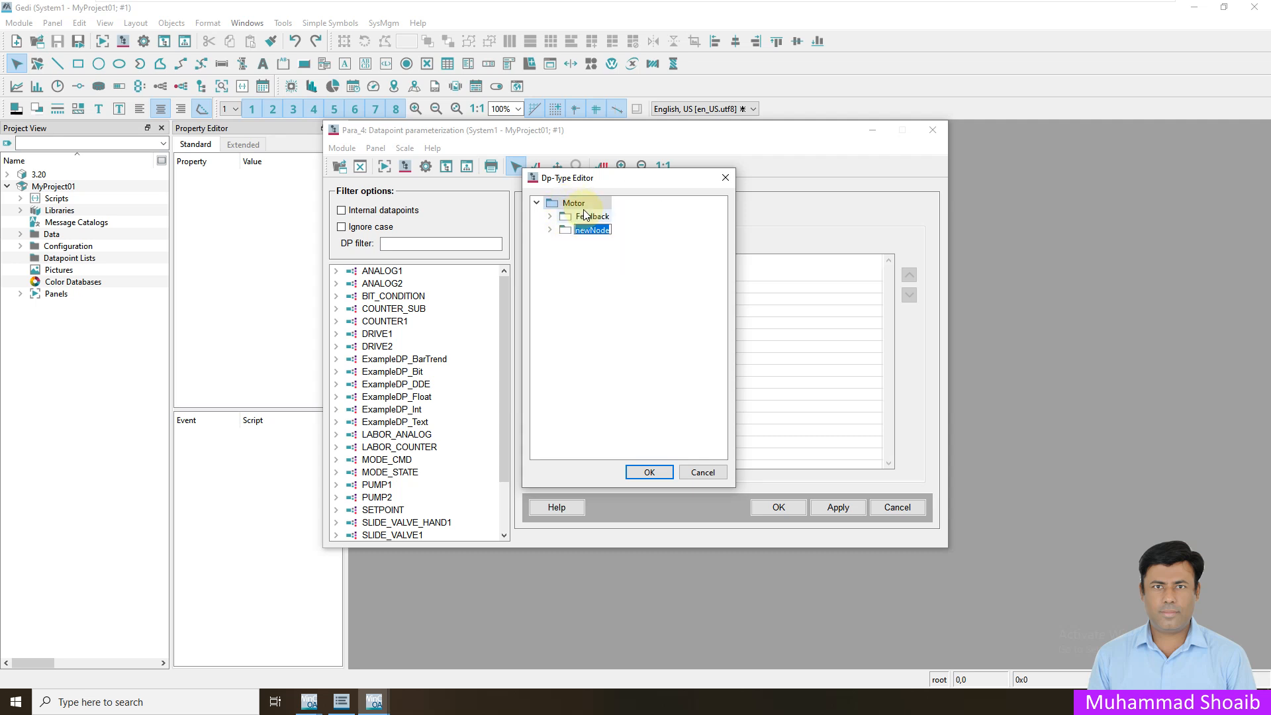
type("Command")
key("Return")
Step: Add two child nodes named Status and Value under the Feedback node
left_click(582, 217)
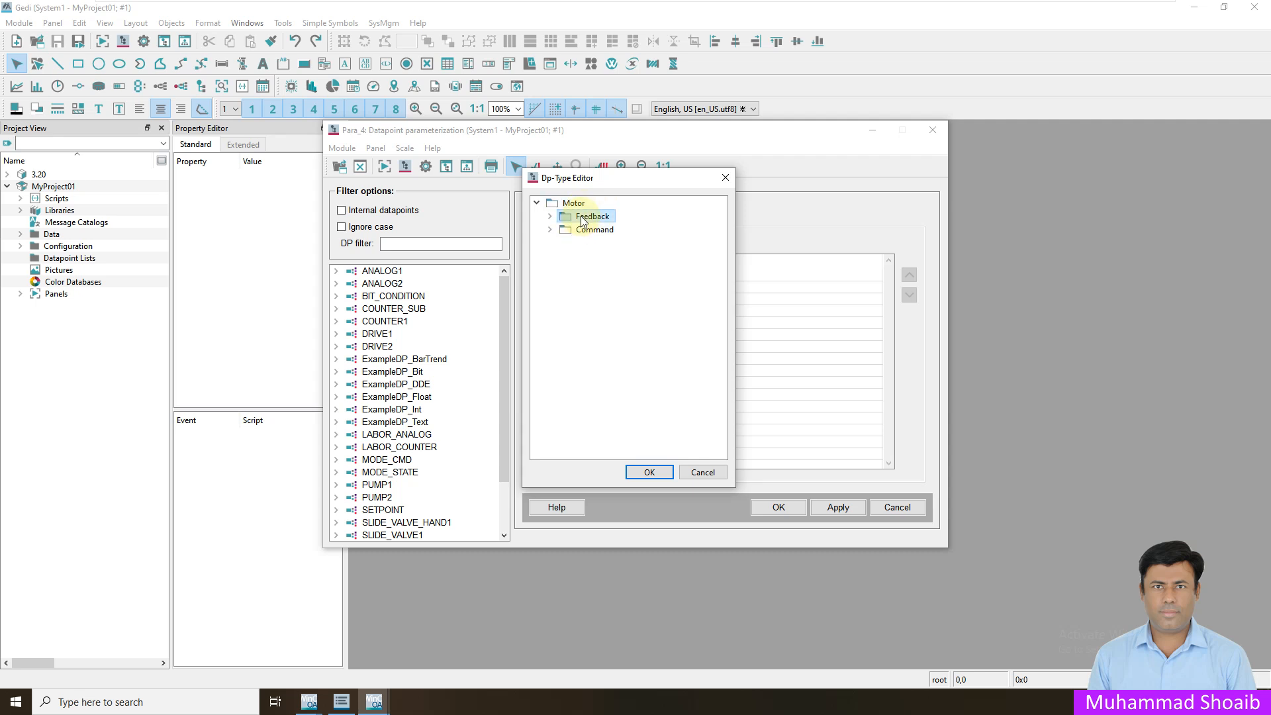
right_click(583, 221)
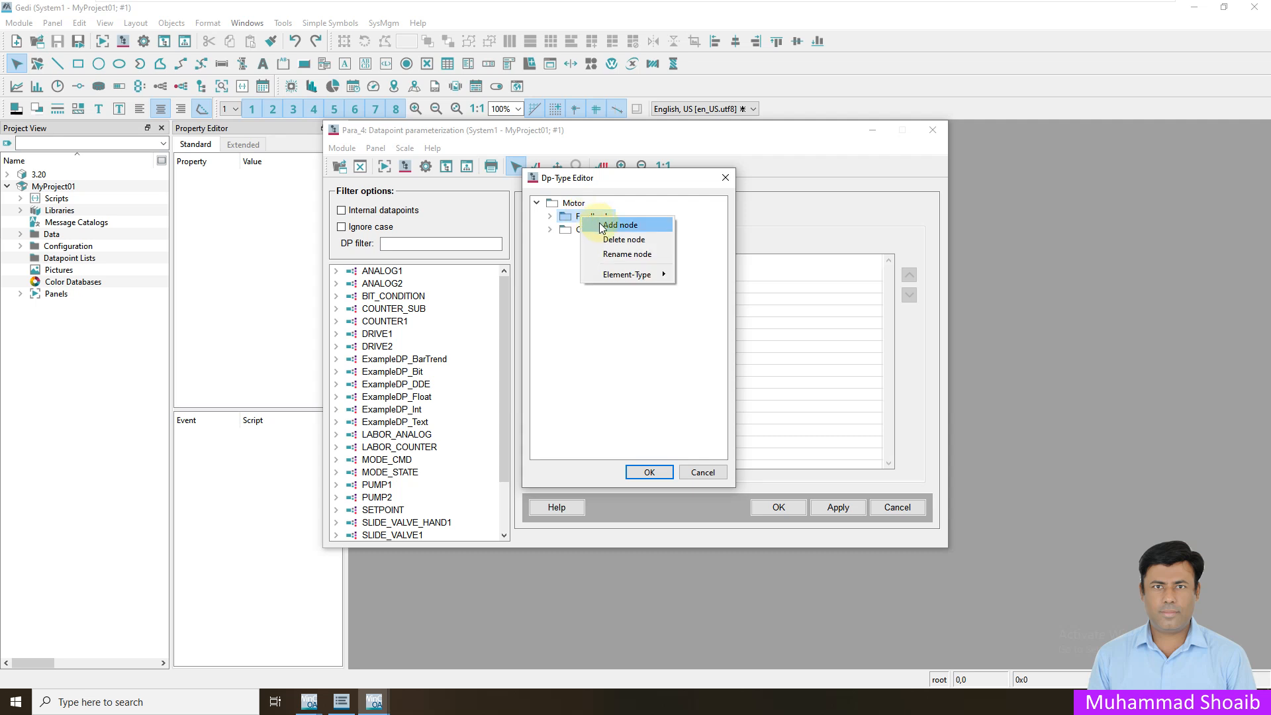
left_click(620, 226)
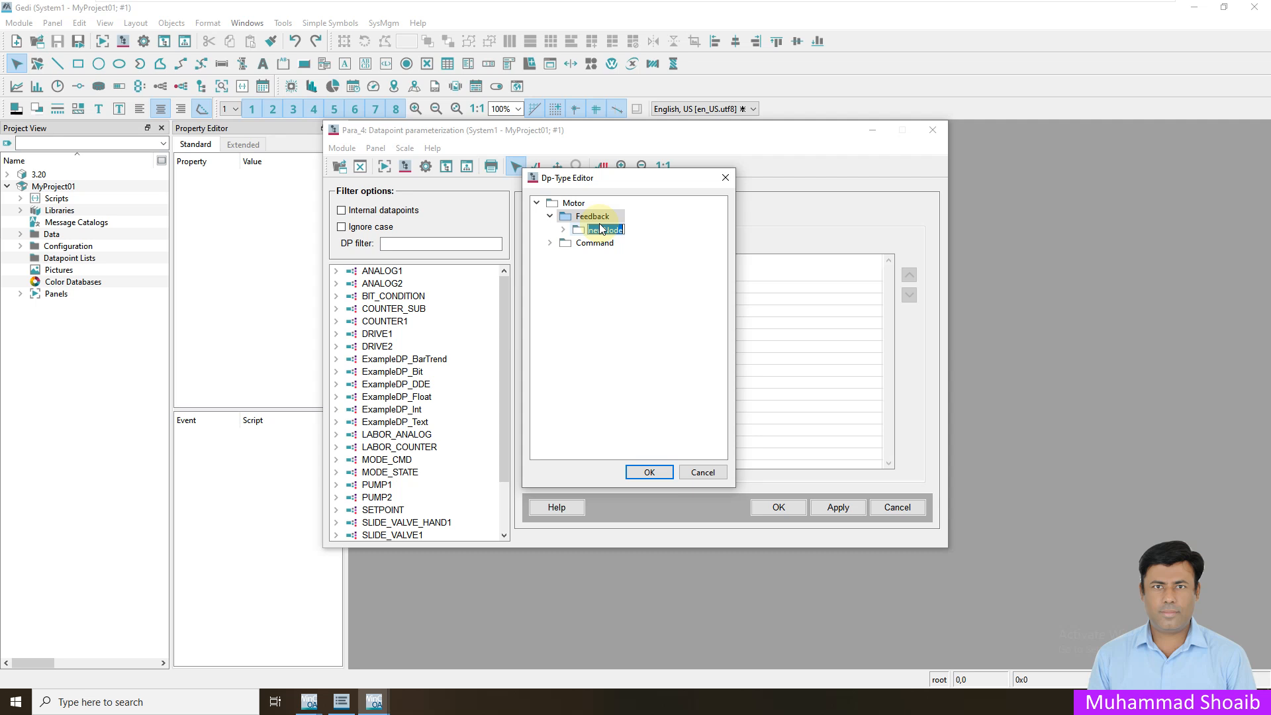
type("Statu")
key("BackSpace")
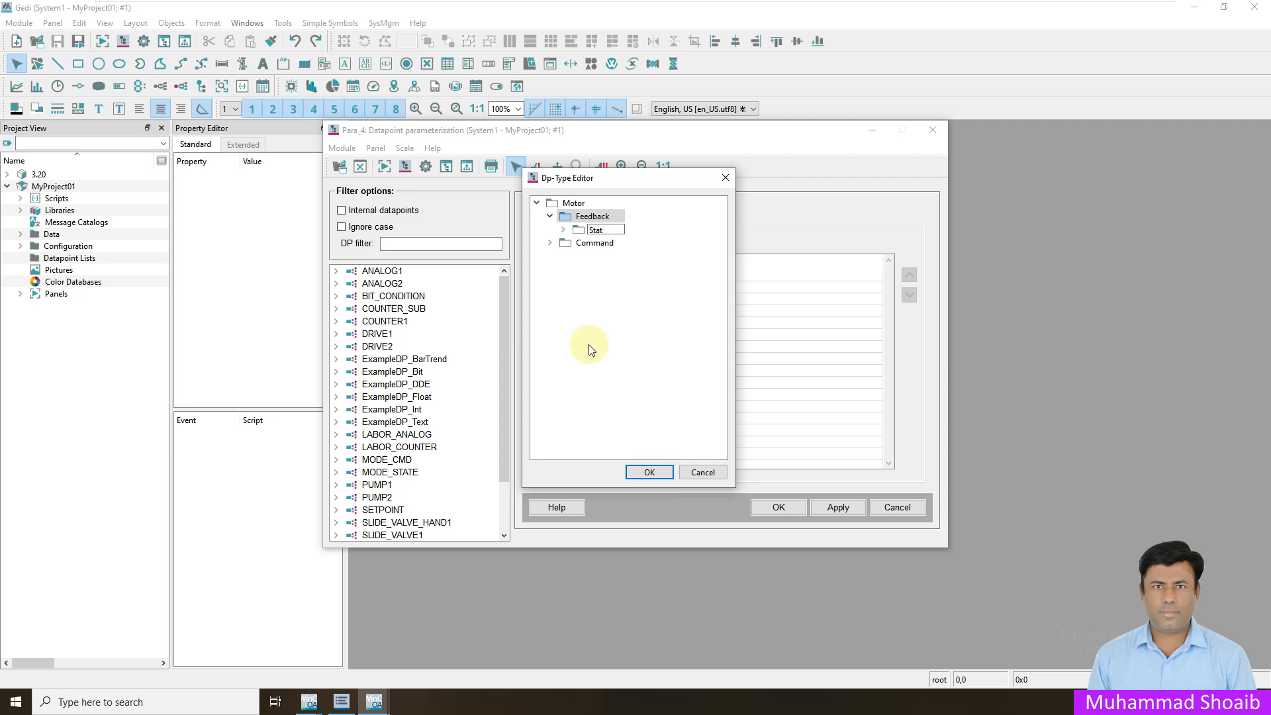
type("us")
key("Return")
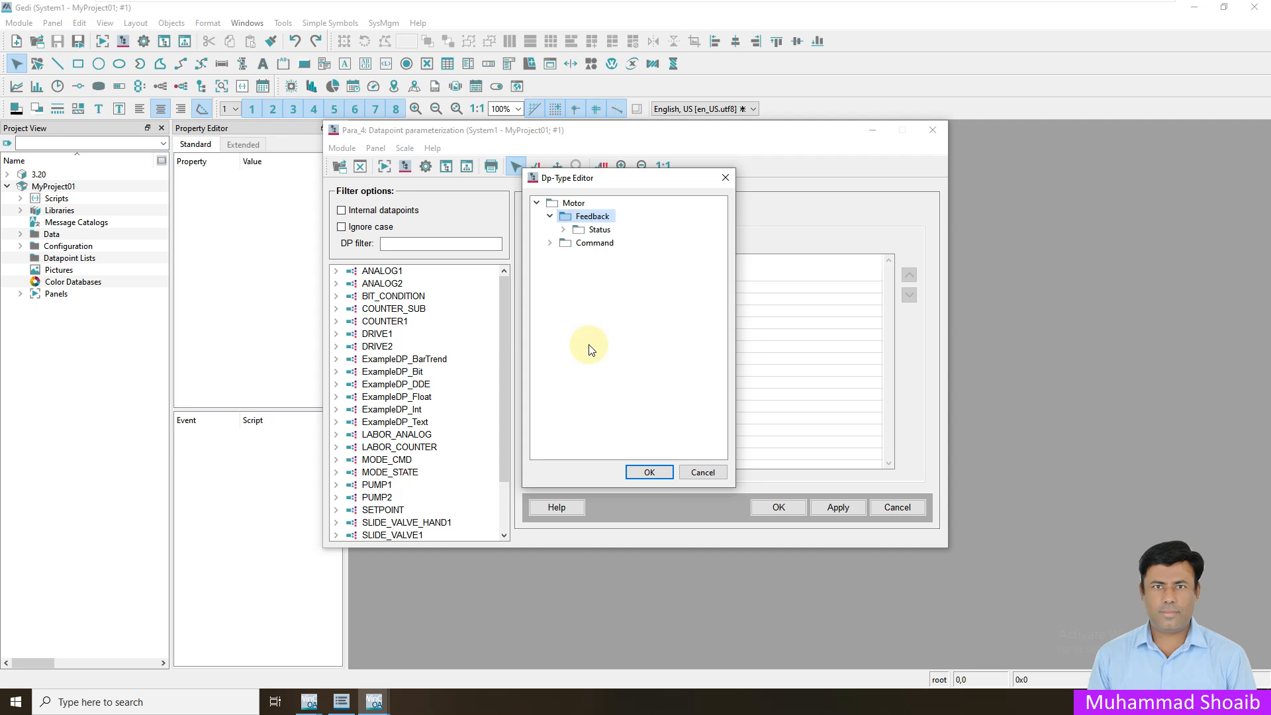
right_click(600, 218)
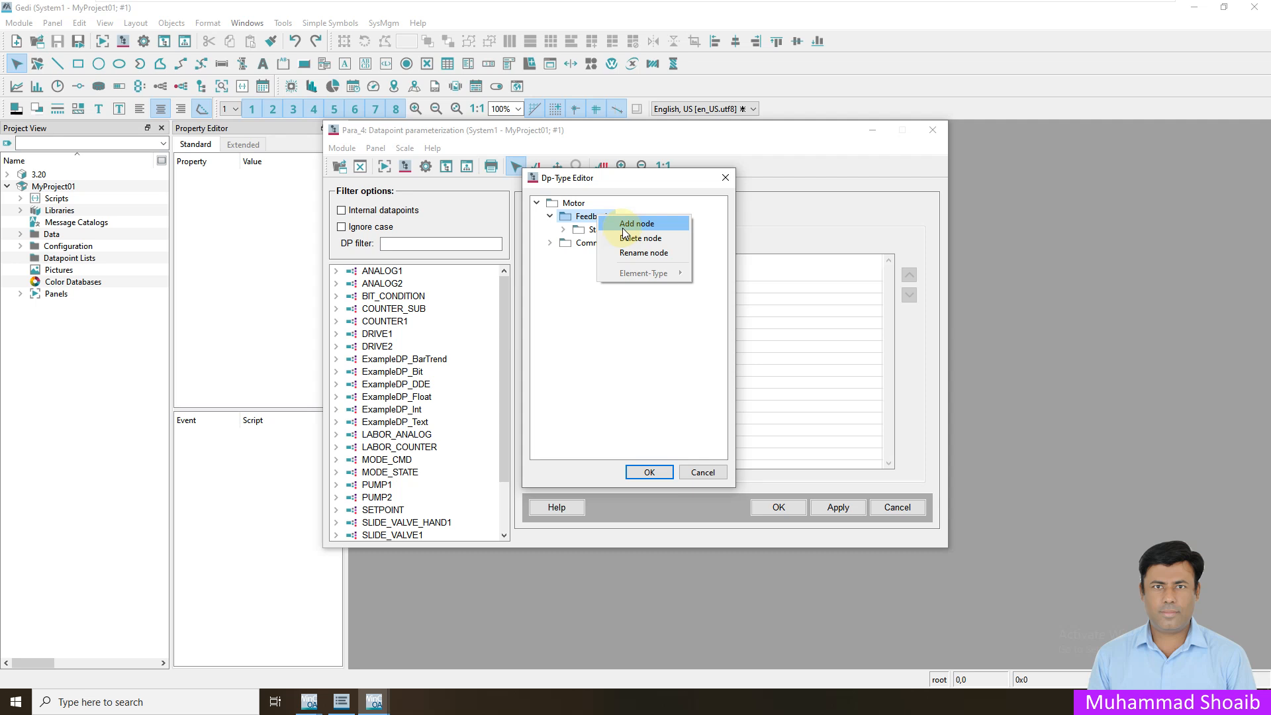
left_click(623, 225)
type("Value")
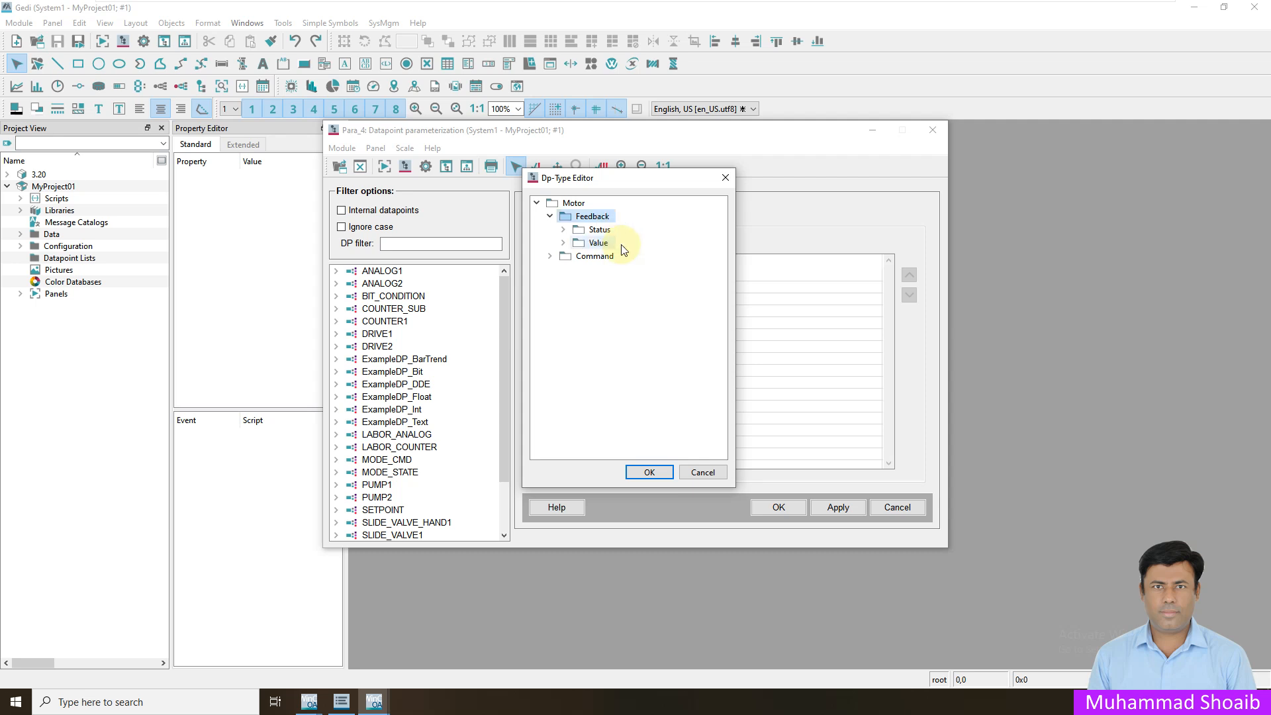
Step: Add two child nodes named Mode and Setpoints under the Command node
left_click(582, 257)
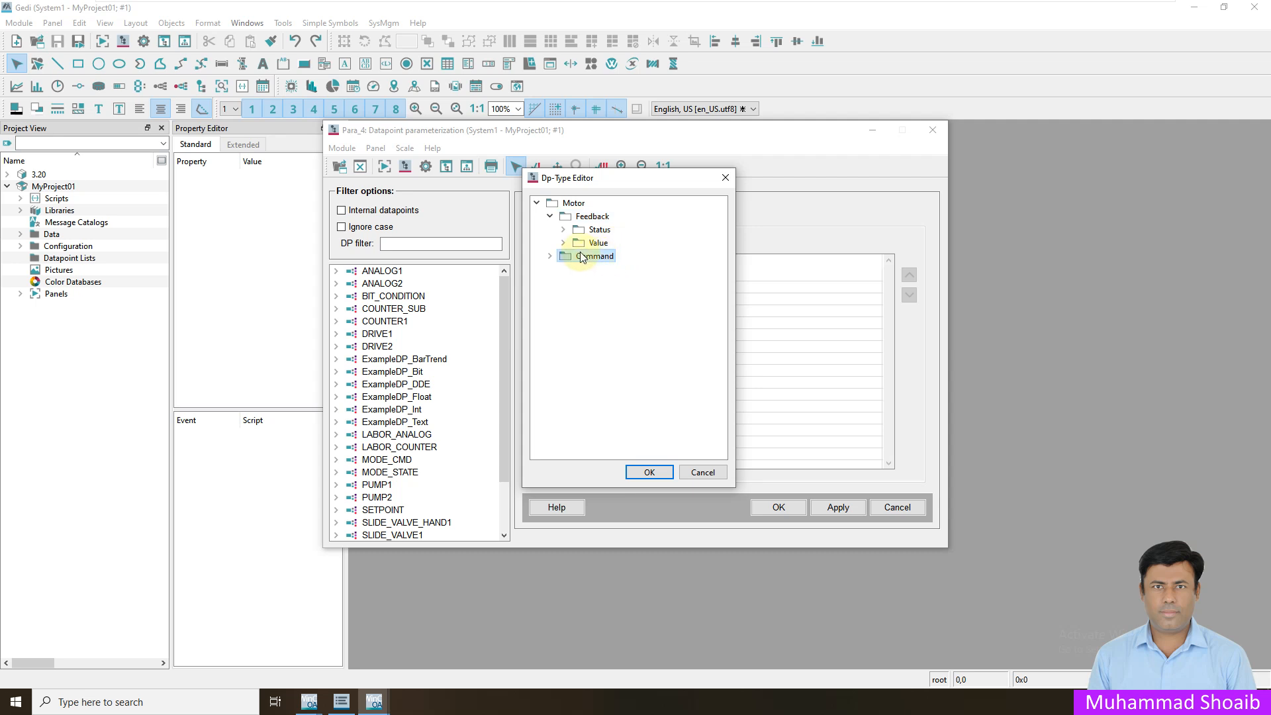
right_click(597, 259)
left_click(619, 265)
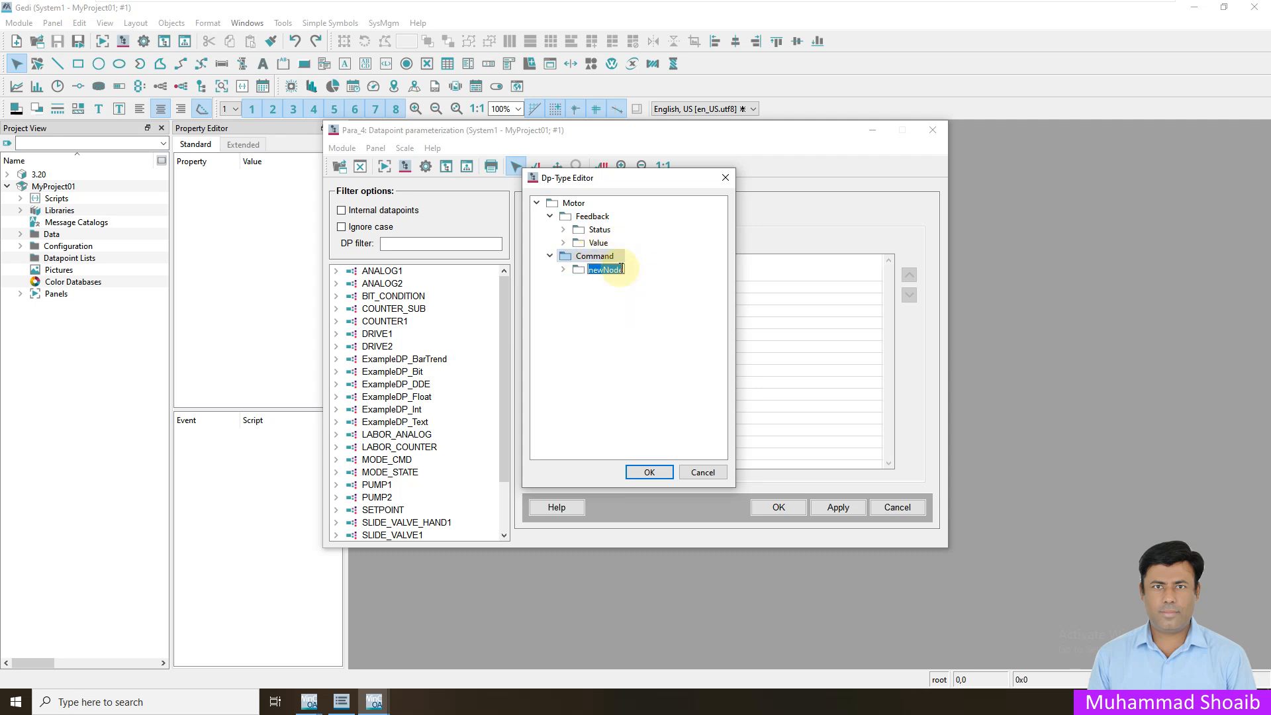
type("Mode")
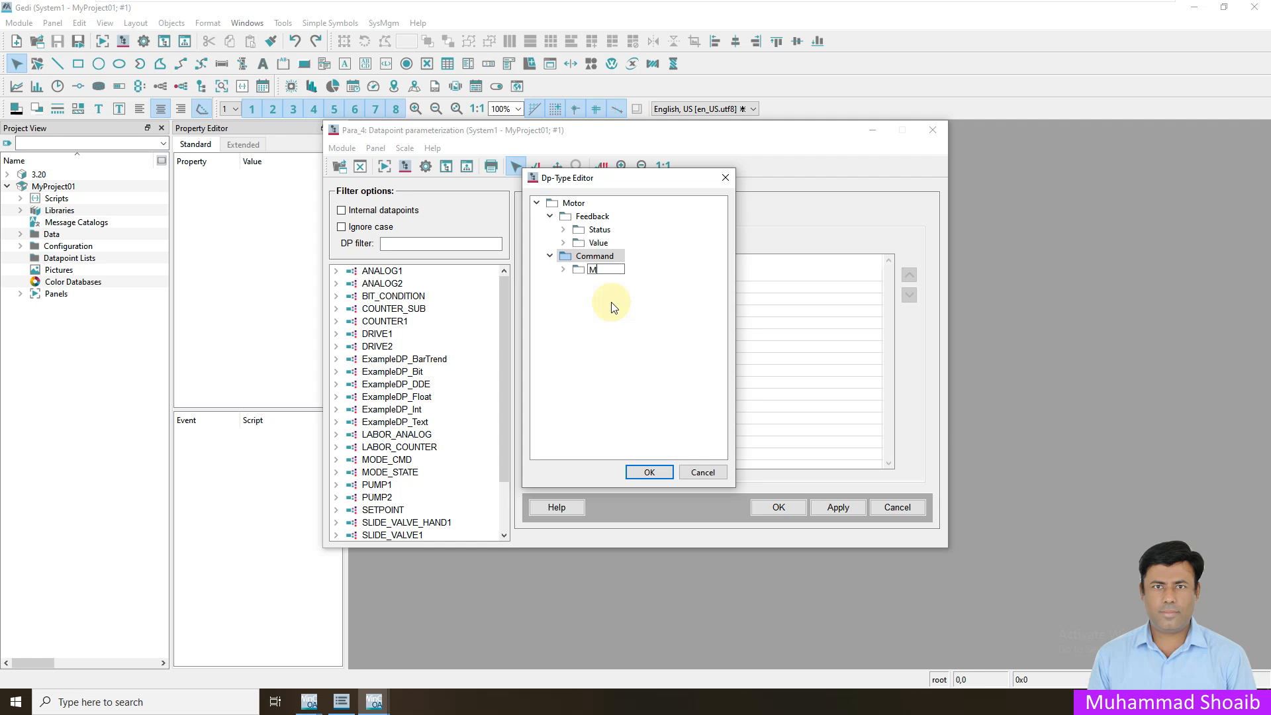
key("Return")
right_click(588, 257)
left_click(626, 264)
type("Setpoint")
key("Return")
Step: Add two child nodes named Auto and Manual under the Status node of Feedback
left_click(599, 232)
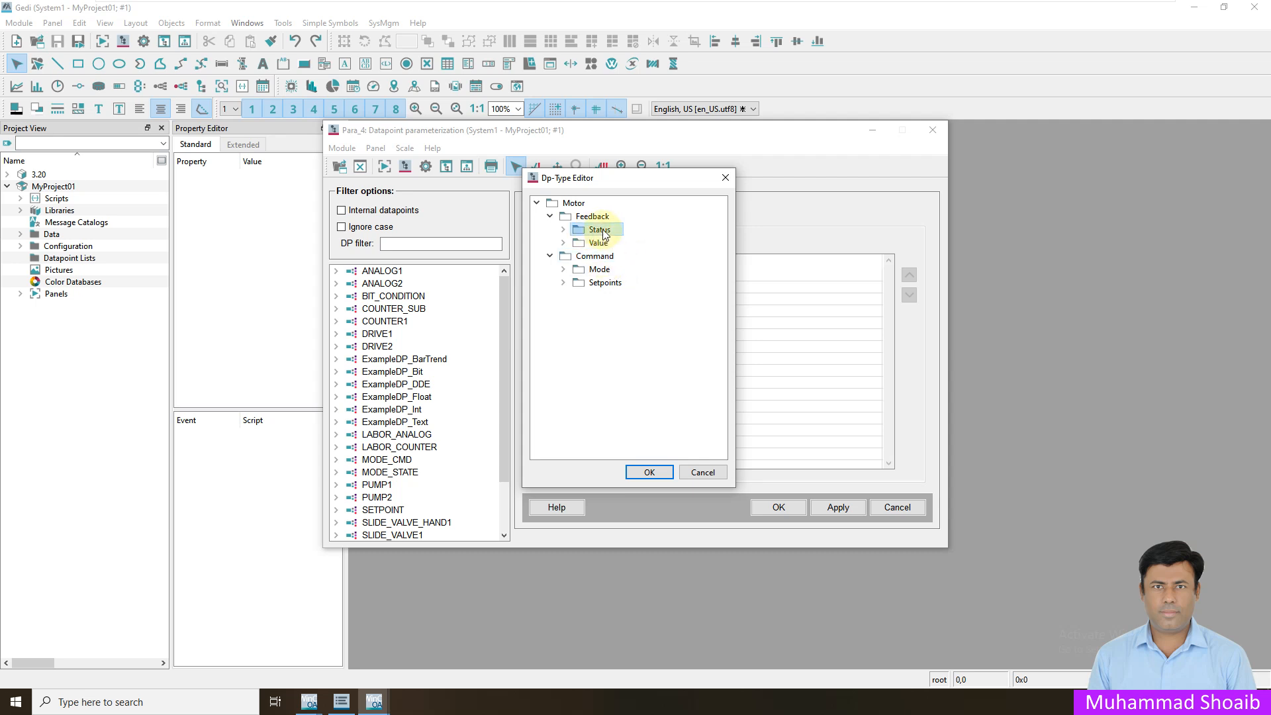
right_click(603, 230)
left_click(635, 238)
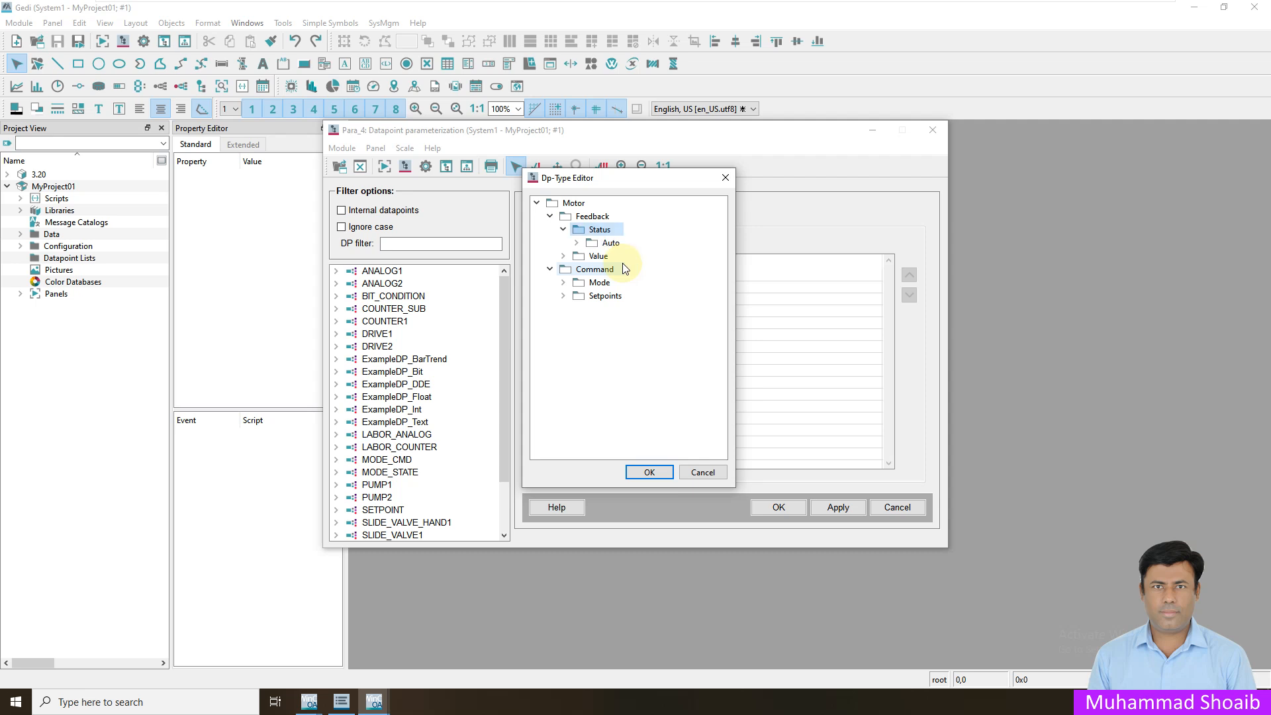
right_click(611, 229)
left_click(631, 240)
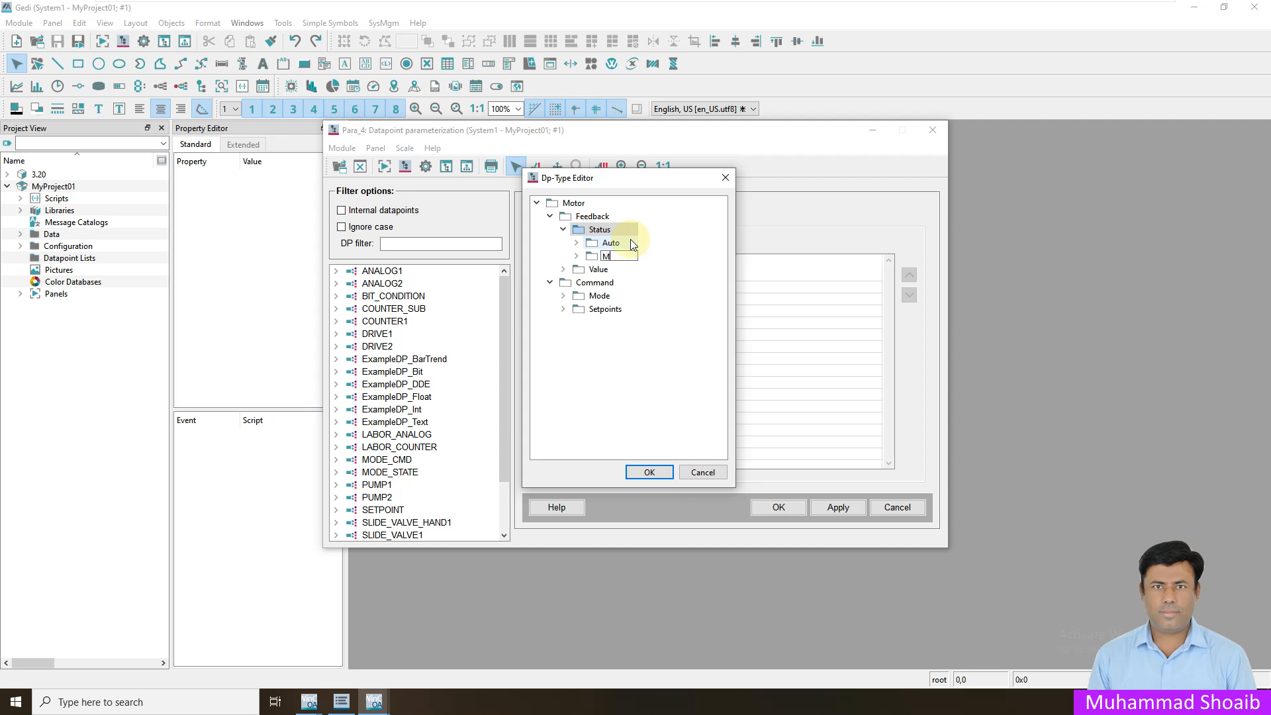
Step: Add two more child nodes named Run and Trip under the Status node
left_click(599, 229)
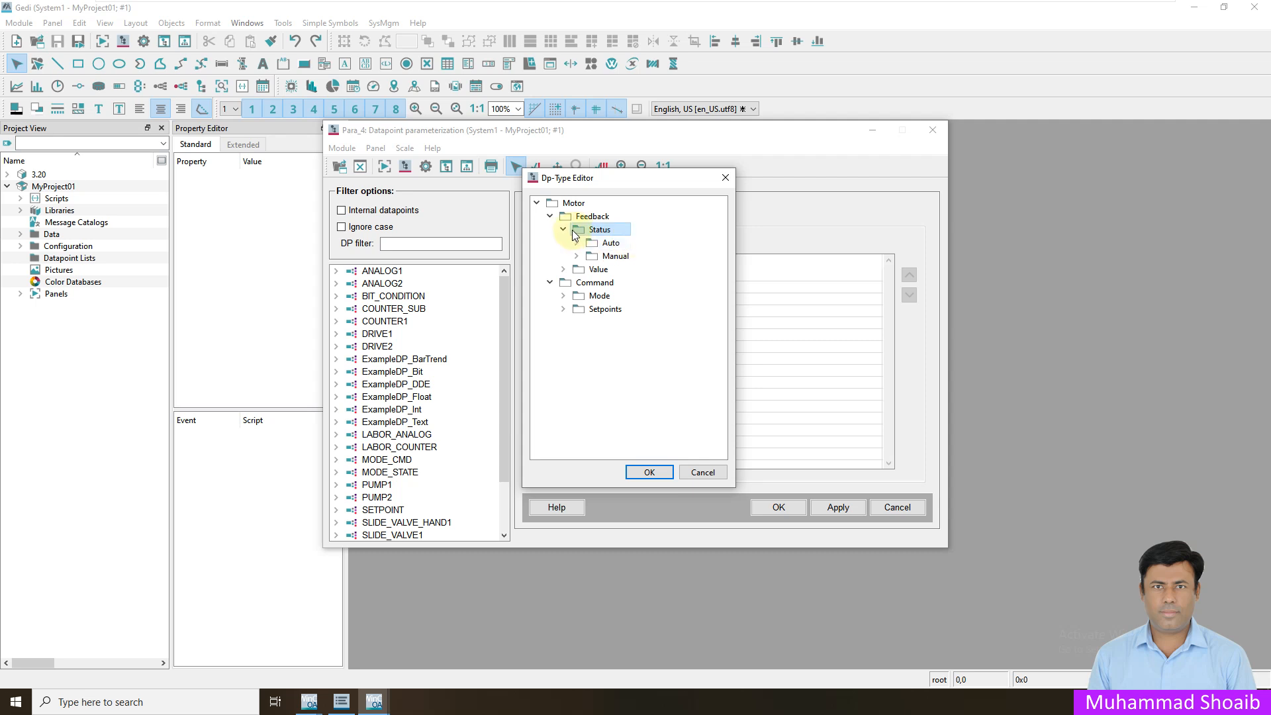
right_click(593, 229)
left_click(614, 236)
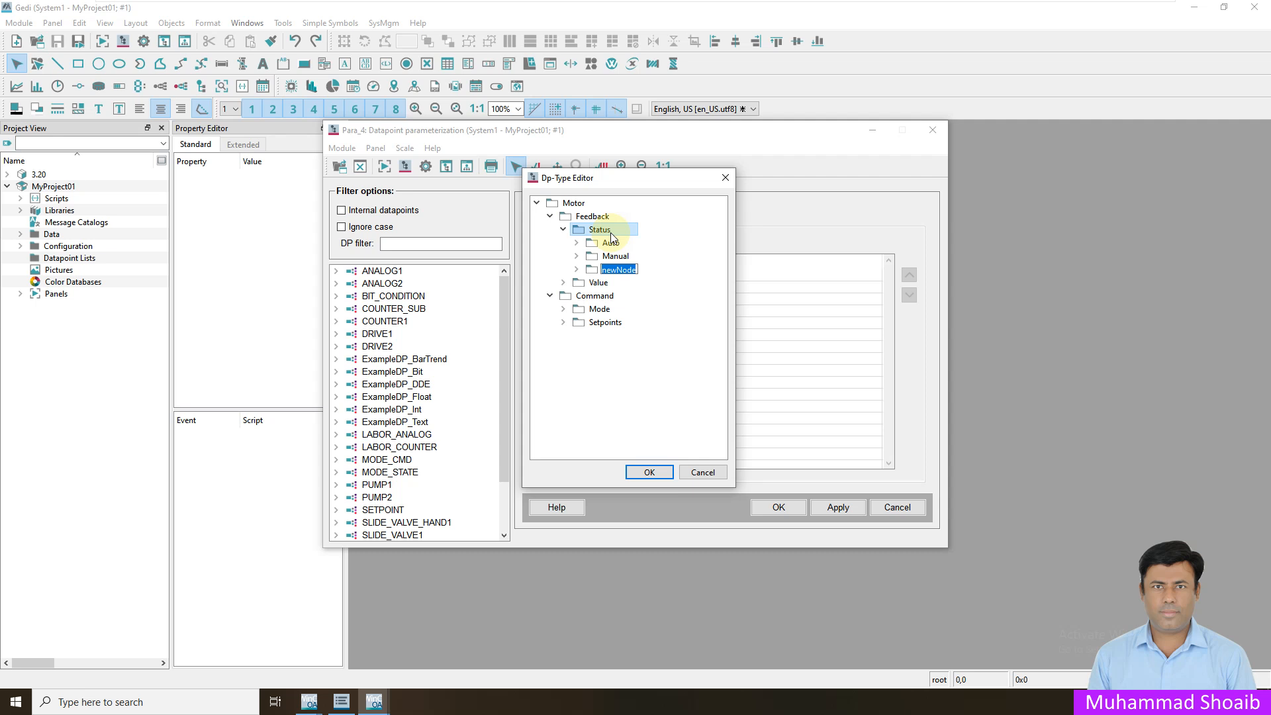
type("Run")
key("Return")
right_click(611, 234)
left_click(631, 242)
type("Trip")
key("Return")
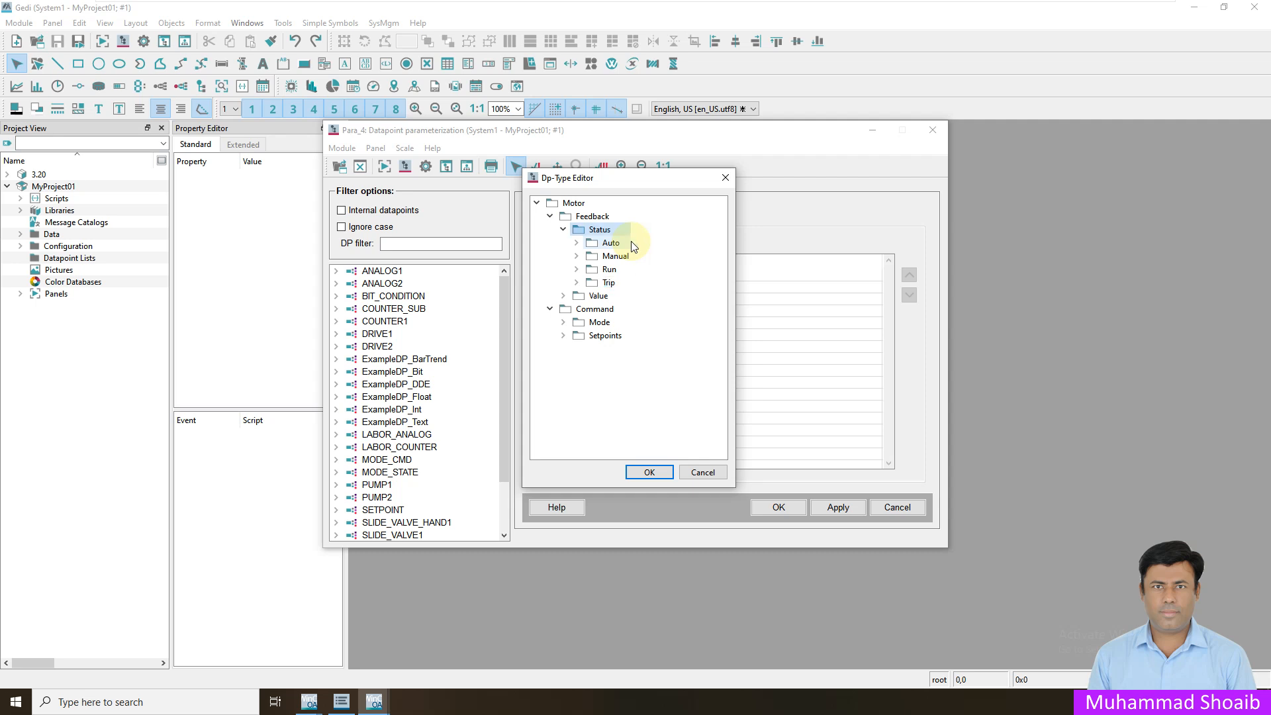
Step: Set the element type of the Auto, Manual and Run nodes under Status to bool
left_click(616, 246)
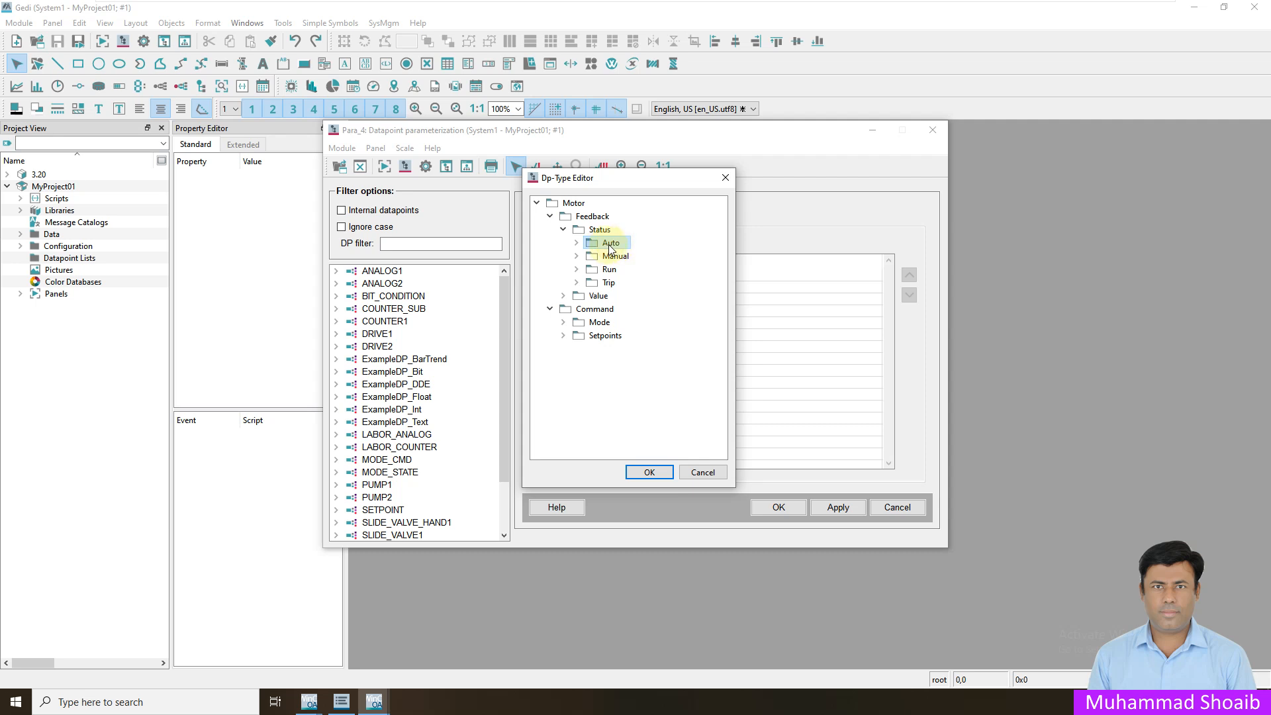
right_click(610, 246)
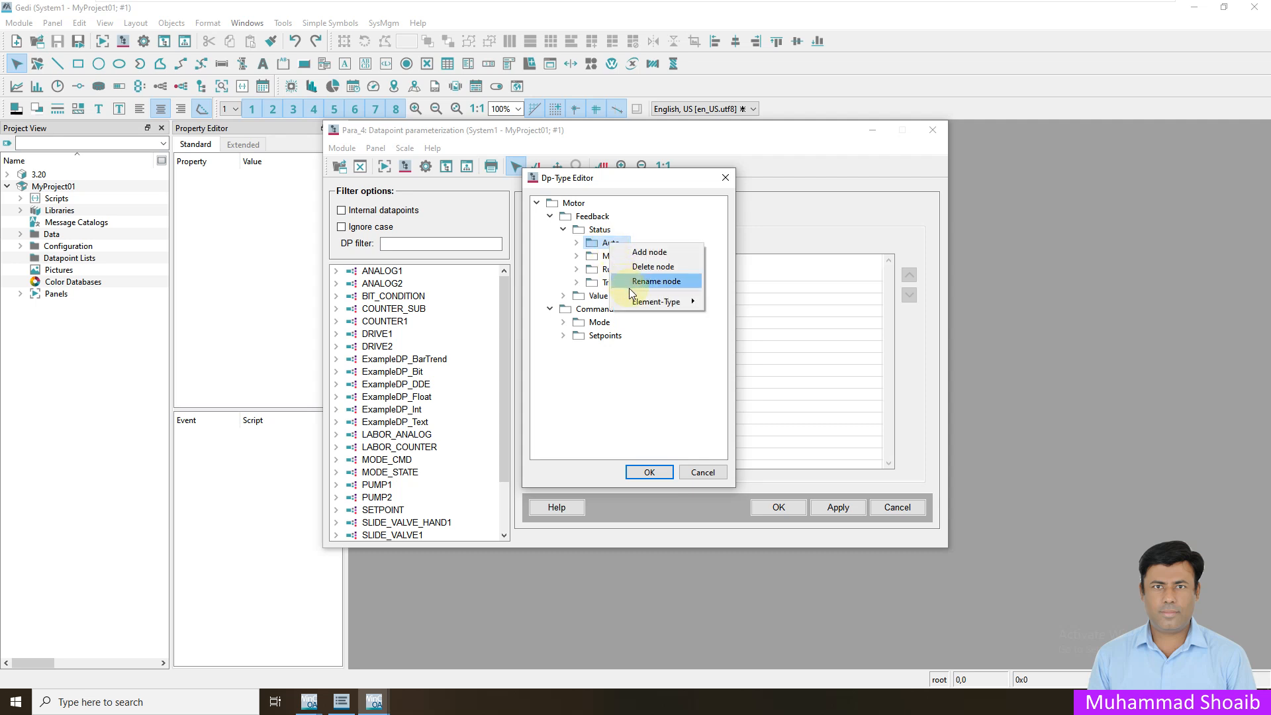
mouse_move(660, 302)
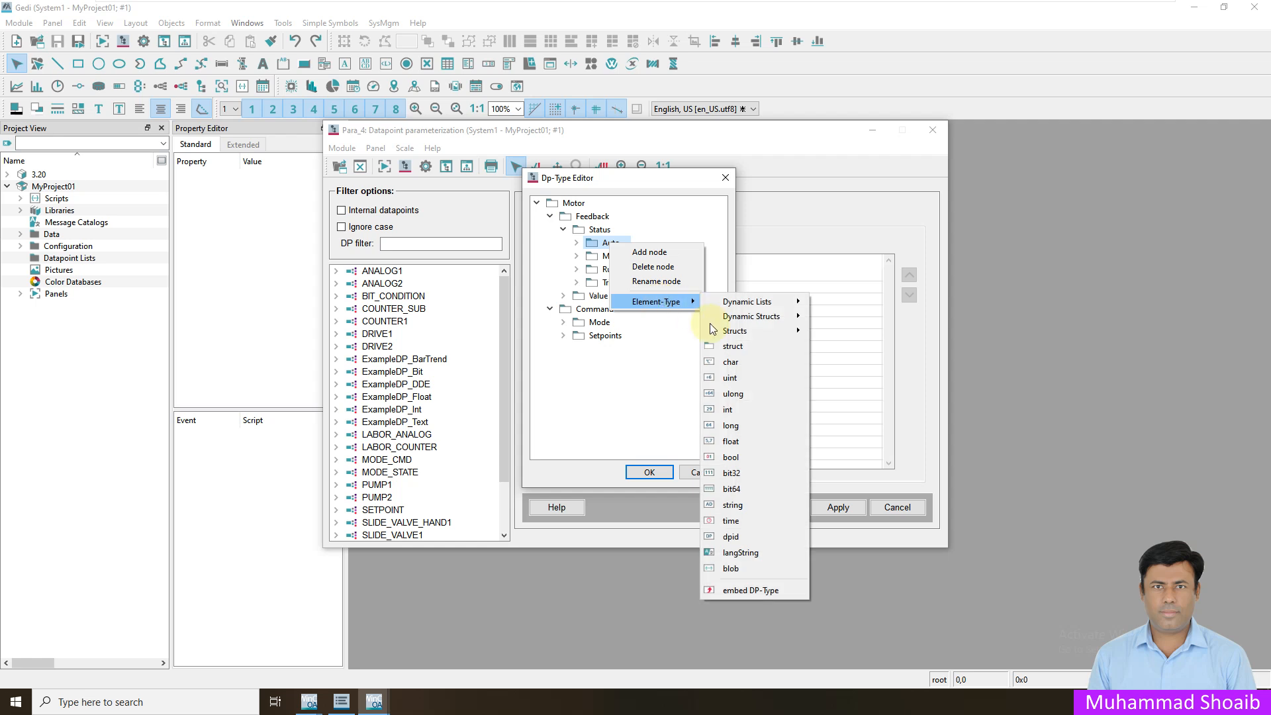
left_click(745, 457)
left_click(615, 256)
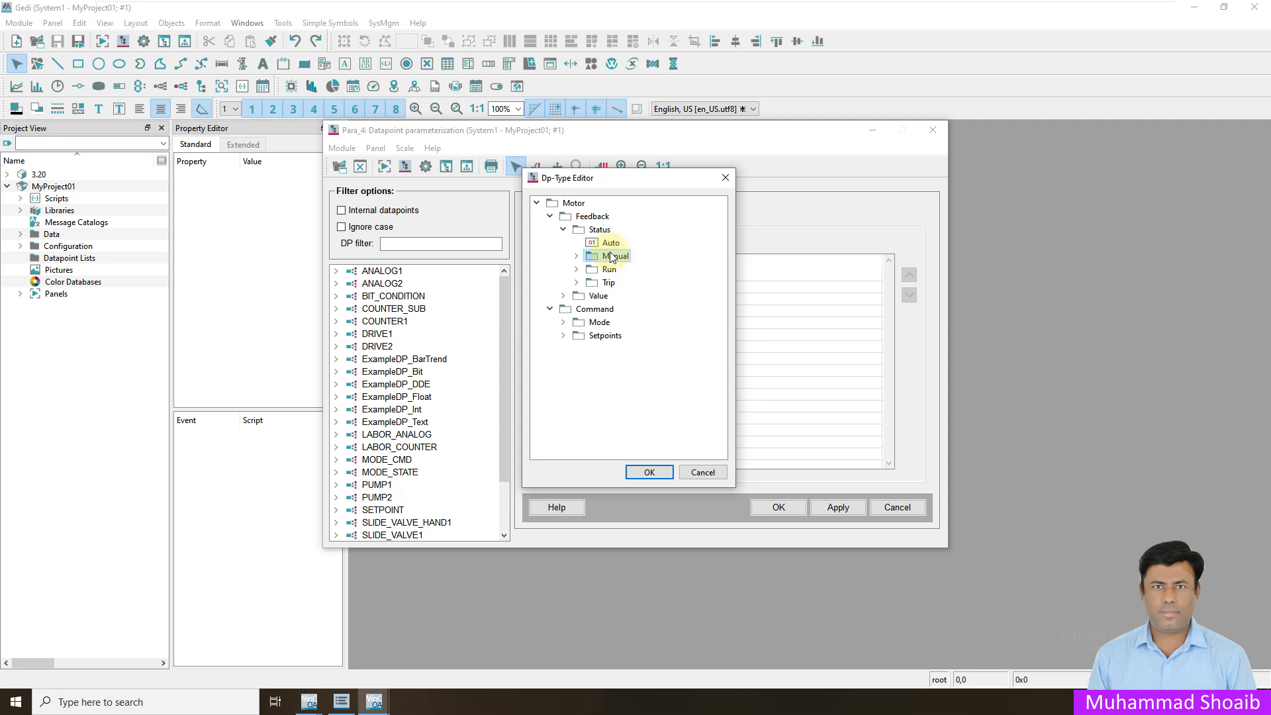
right_click(612, 257)
mouse_move(668, 314)
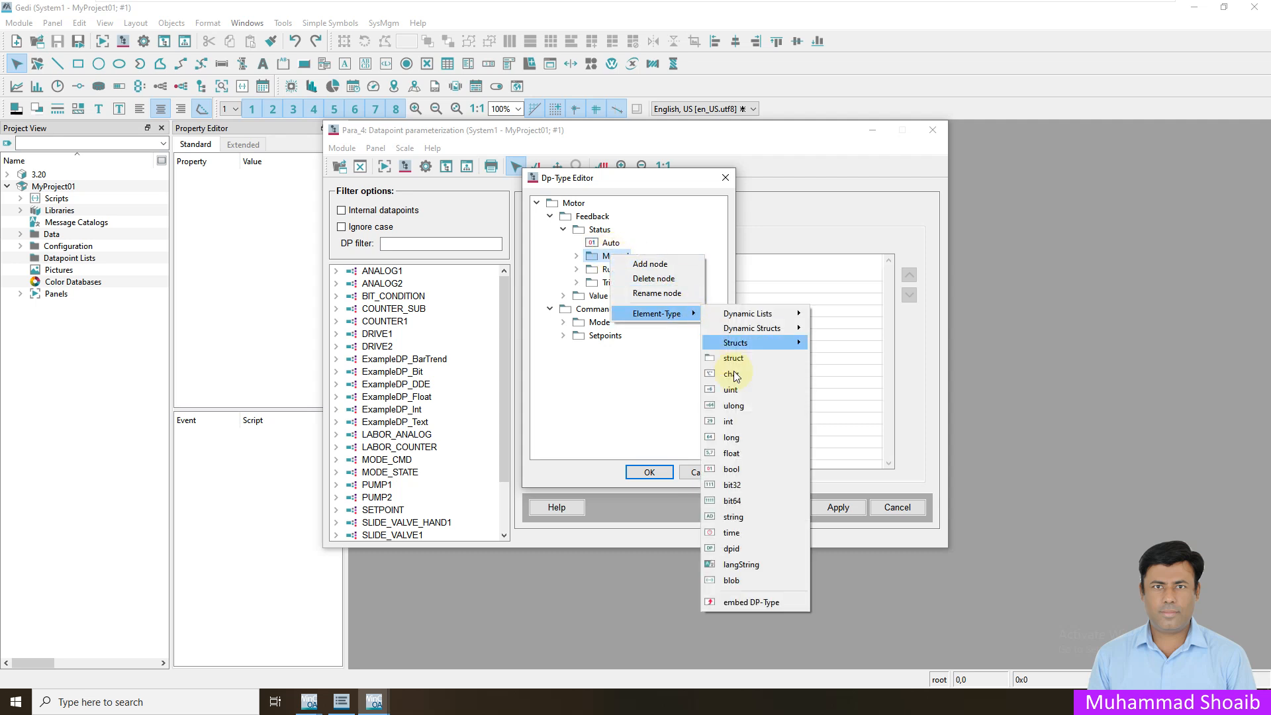
left_click(741, 467)
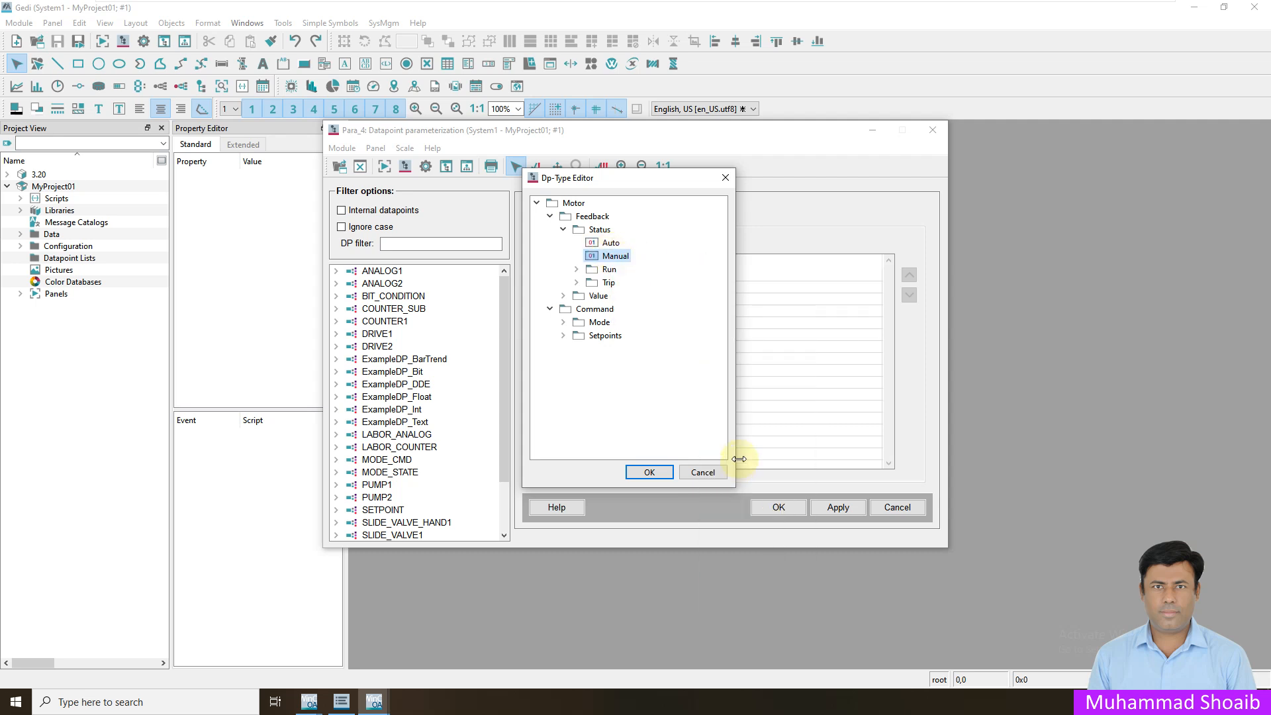
left_click(609, 272)
right_click(609, 275)
mouse_move(681, 326)
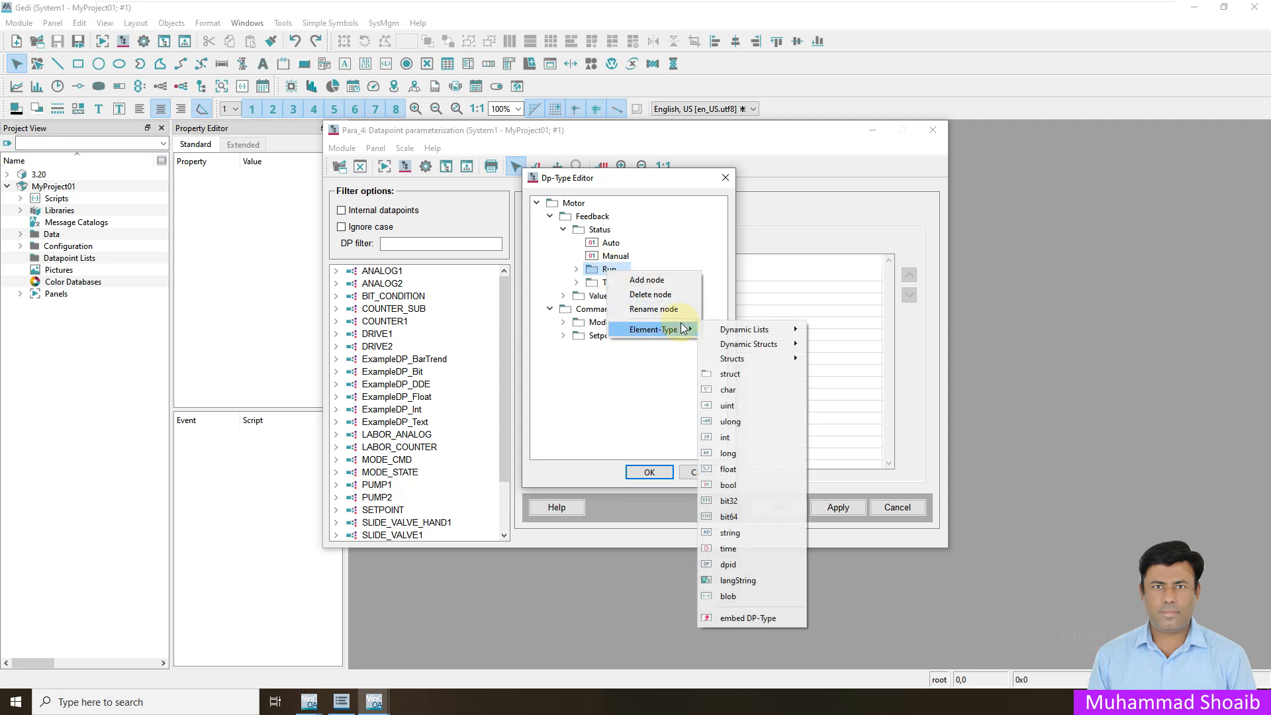
left_click(742, 486)
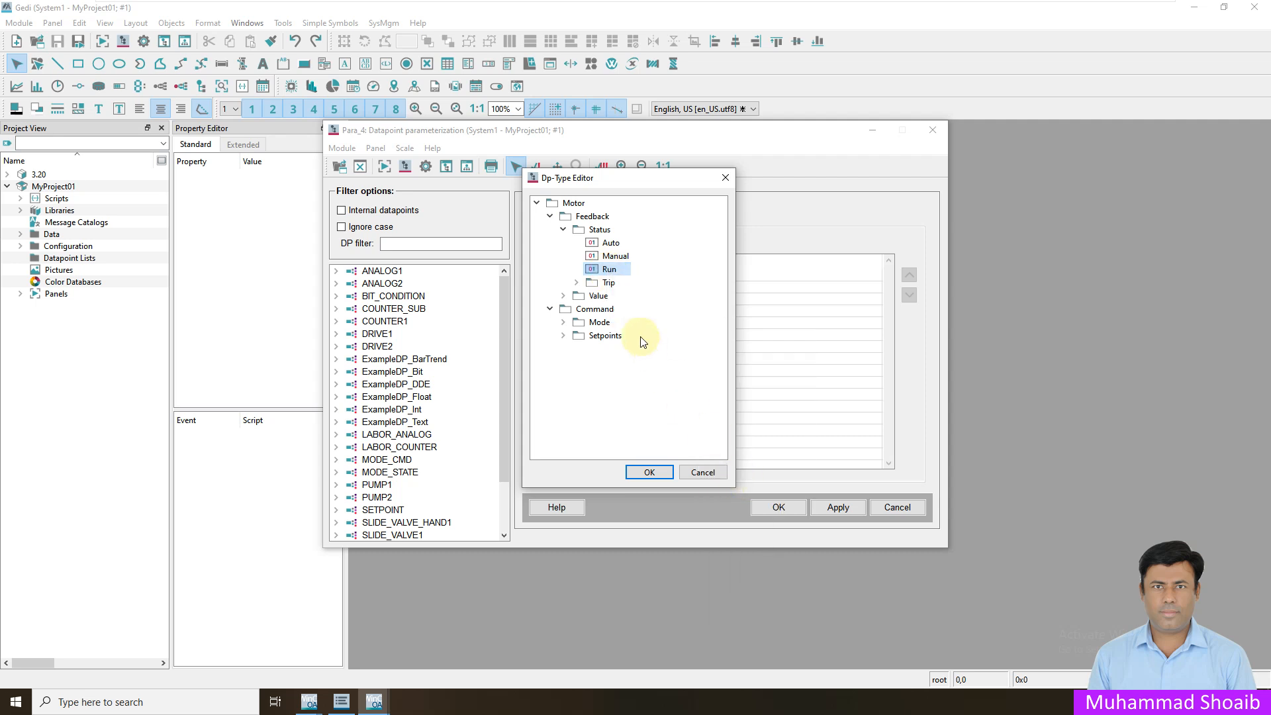
Step: Set the element type of the Trip node under Status to bool
left_click(608, 283)
right_click(602, 284)
mouse_move(686, 341)
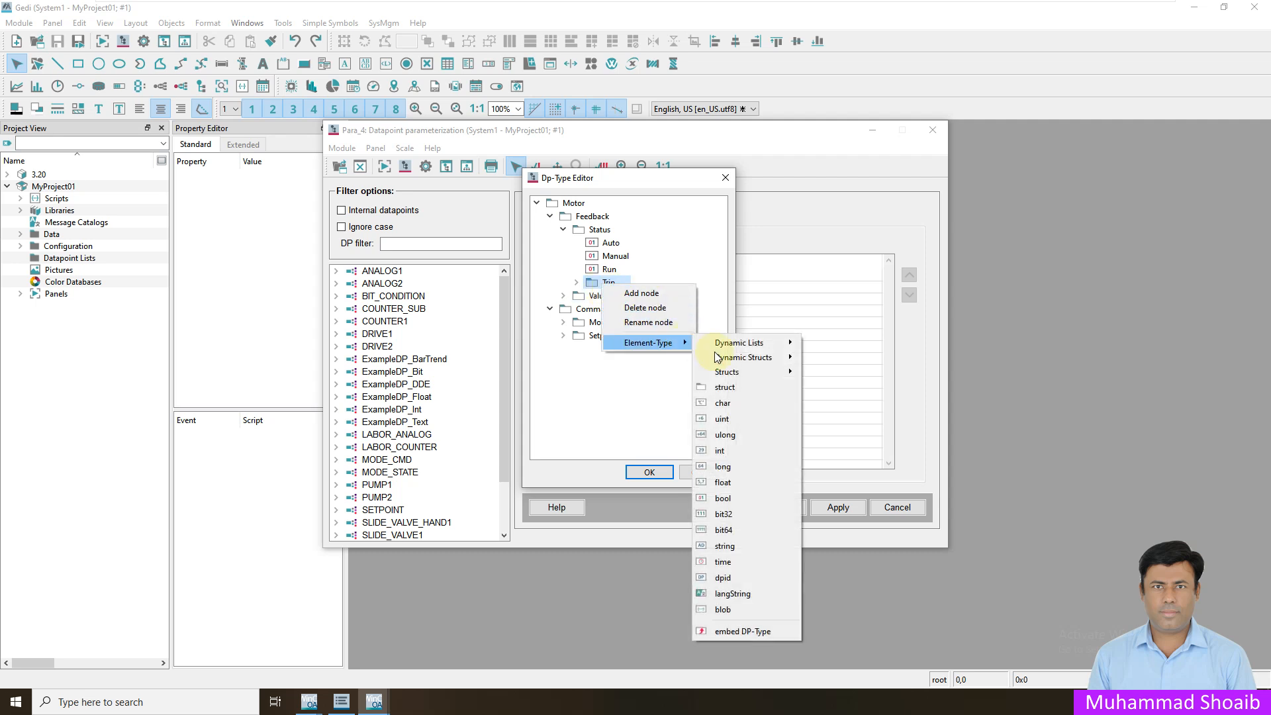
left_click(729, 498)
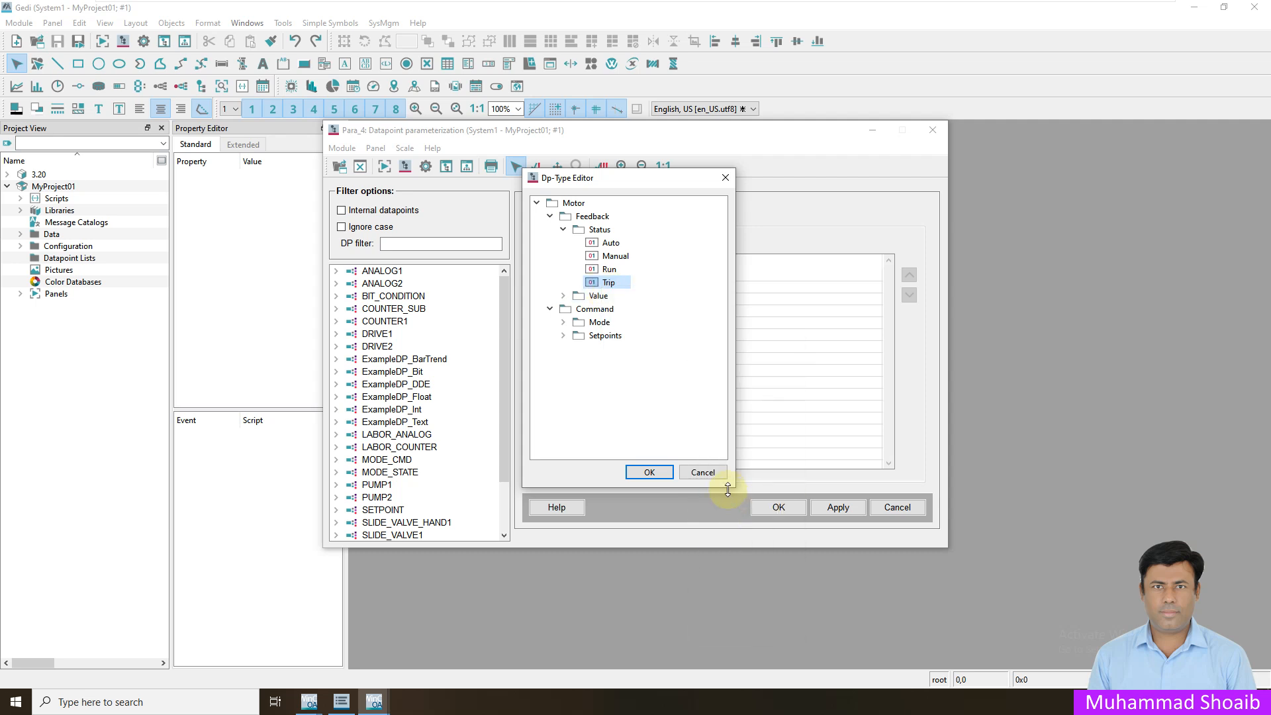
left_click(563, 229)
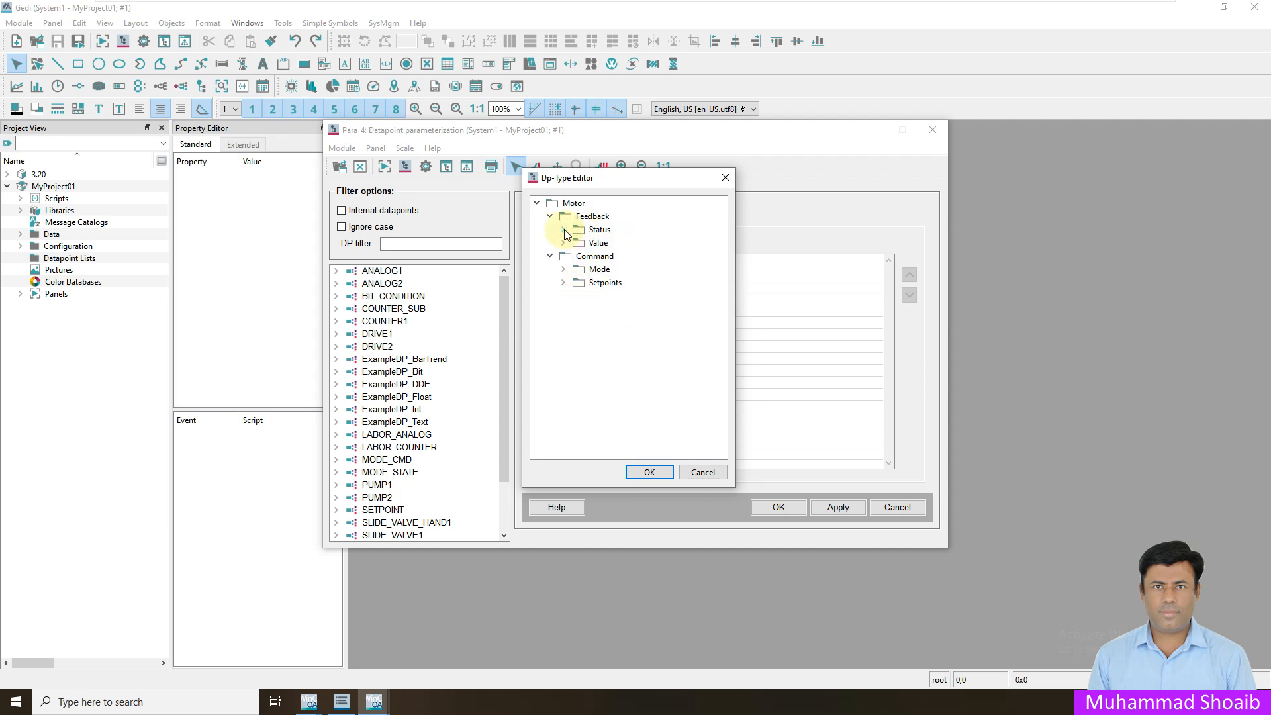
Step: Add two child nodes named Speed and Temp under the Value node of Feedback
left_click(596, 243)
right_click(594, 244)
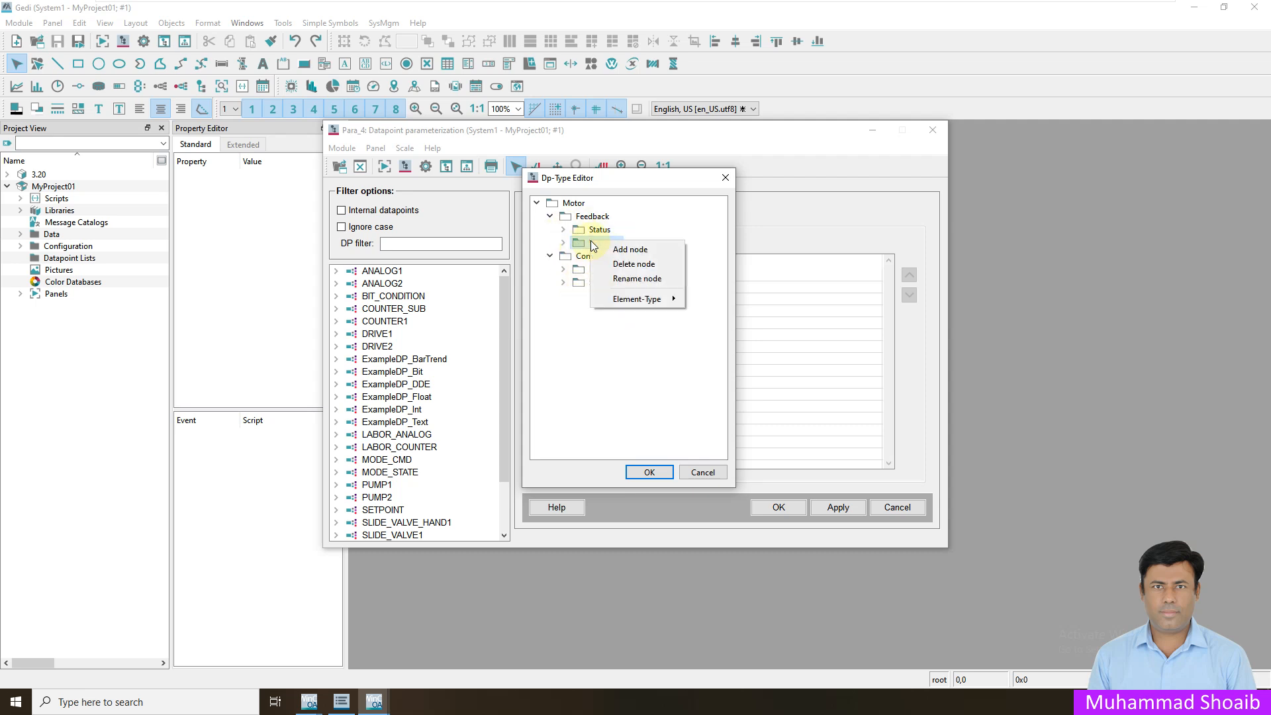
left_click(625, 250)
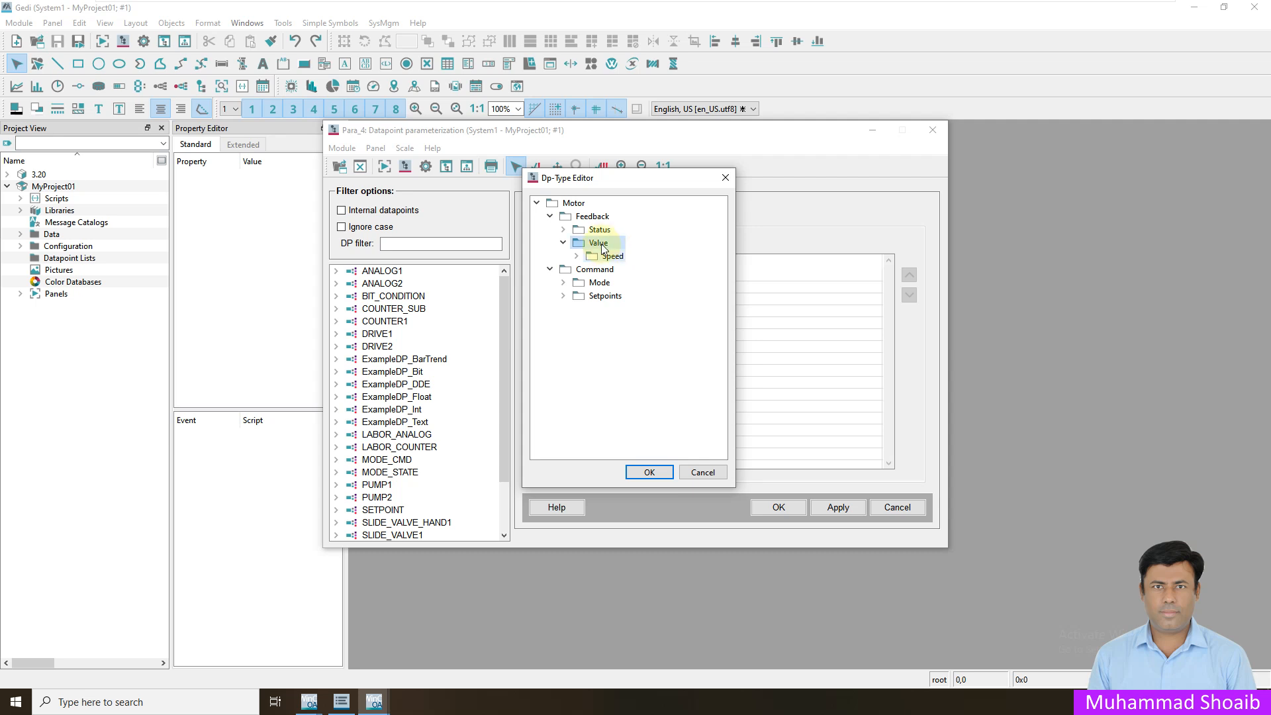
right_click(606, 240)
left_click(627, 251)
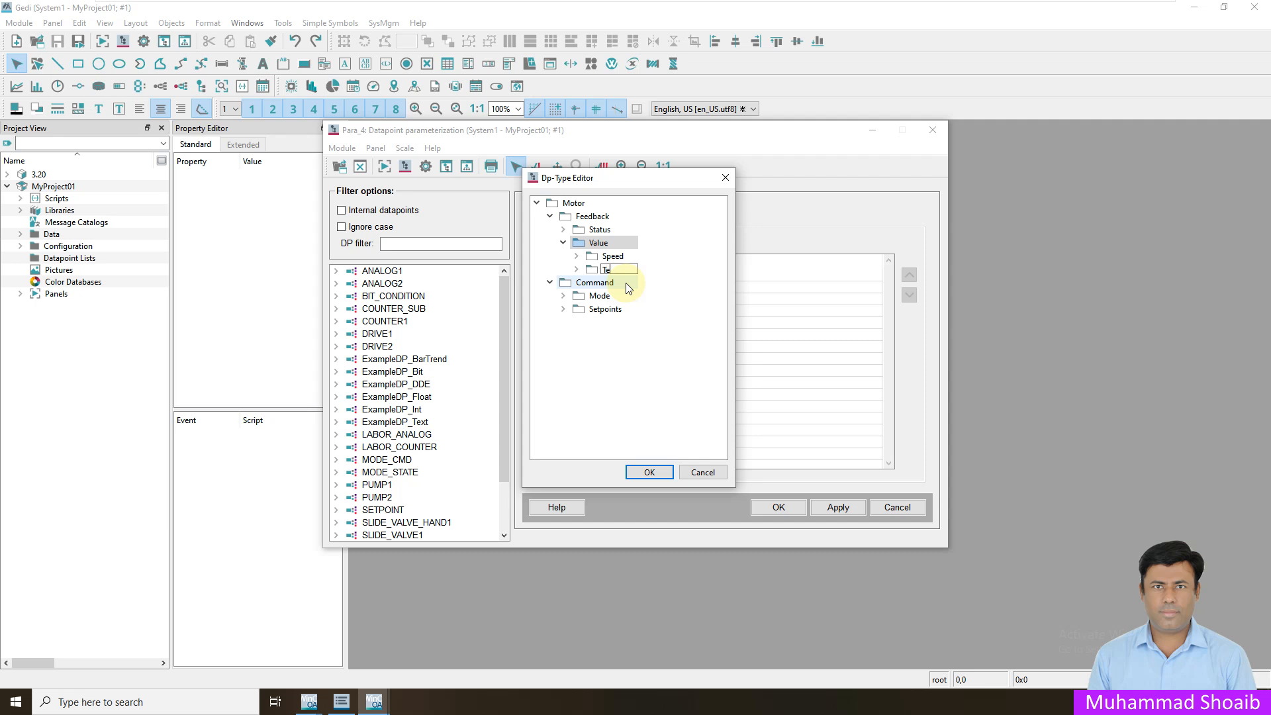
key("Return")
Step: Set the element type of the Speed and Temp nodes under Value to int
left_click(614, 258)
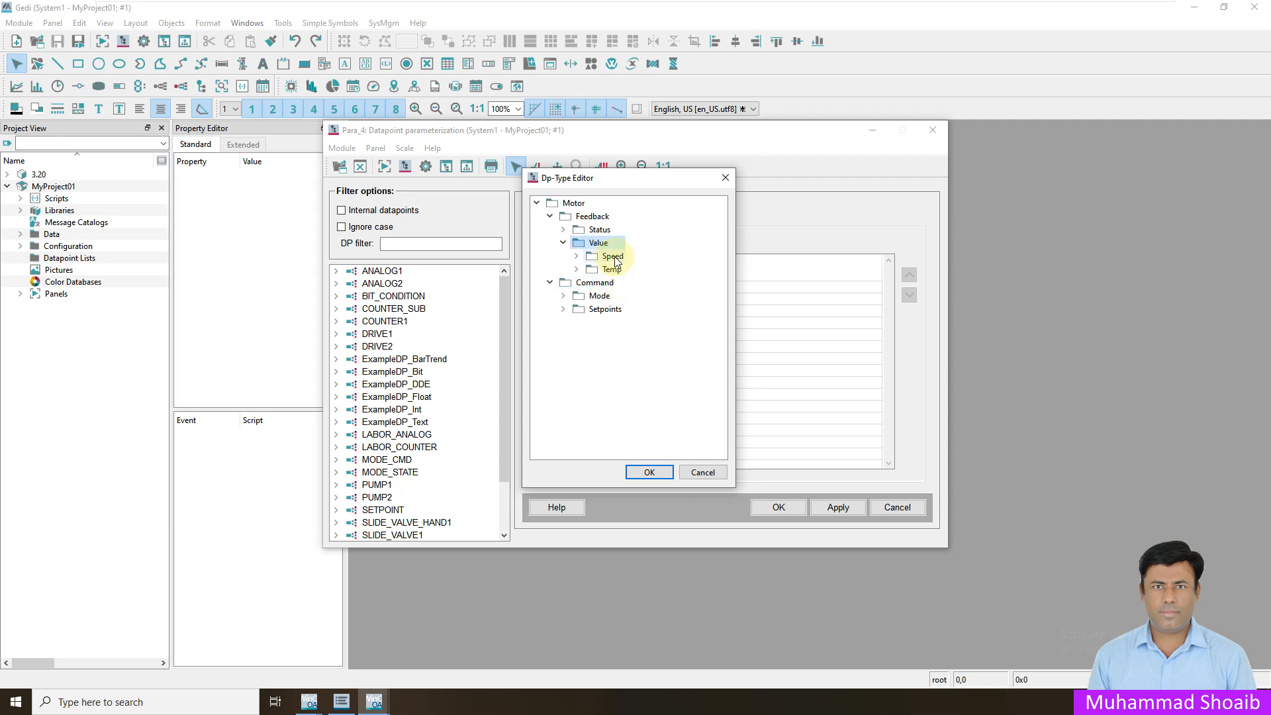
right_click(615, 260)
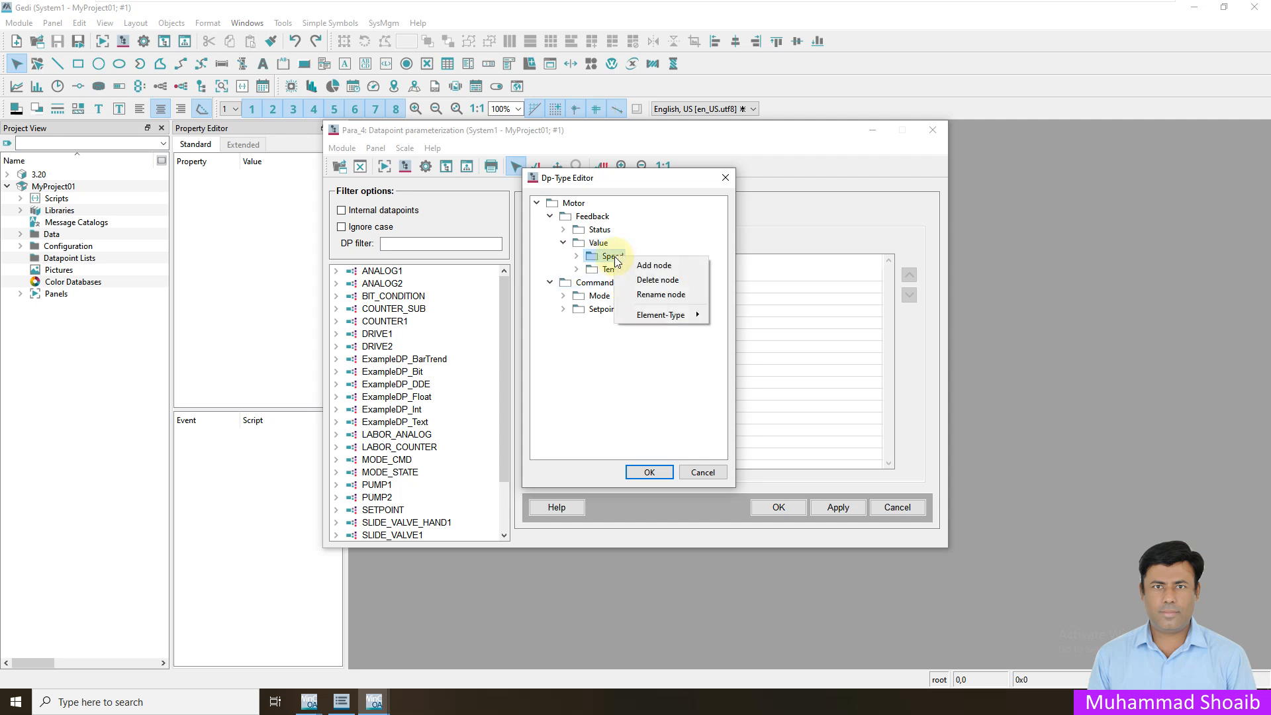
mouse_move(681, 319)
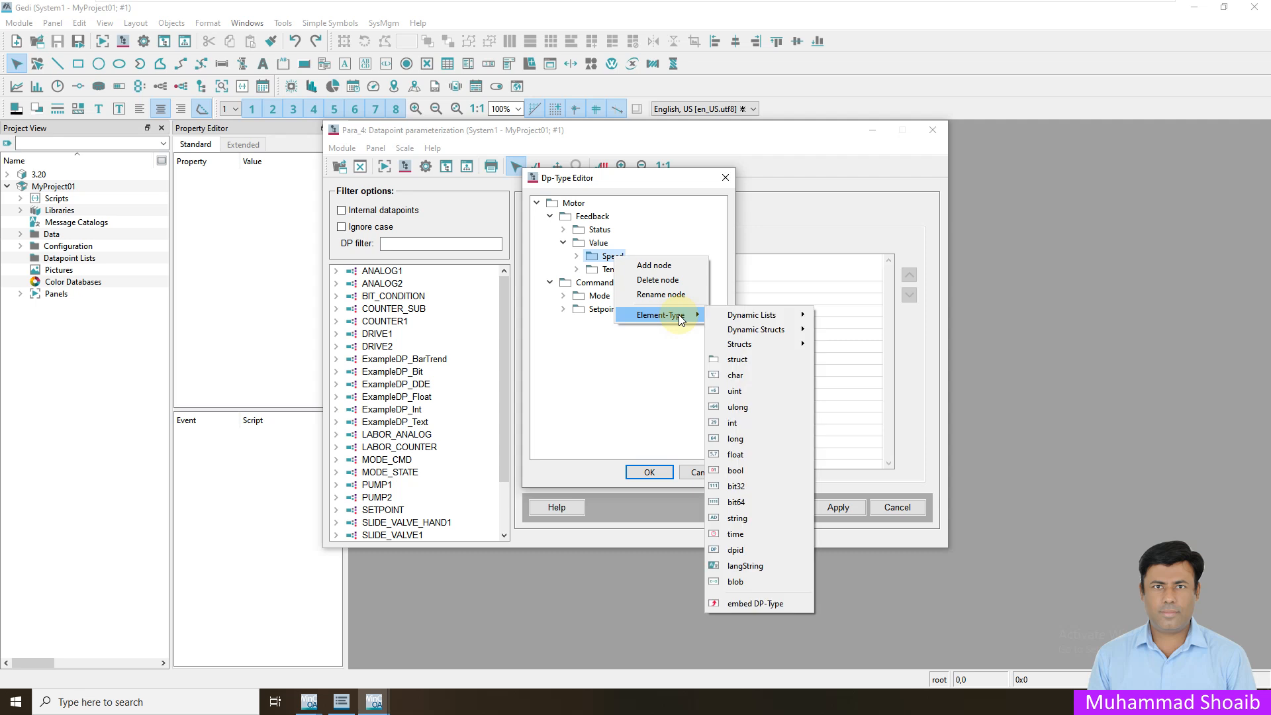
left_click(742, 426)
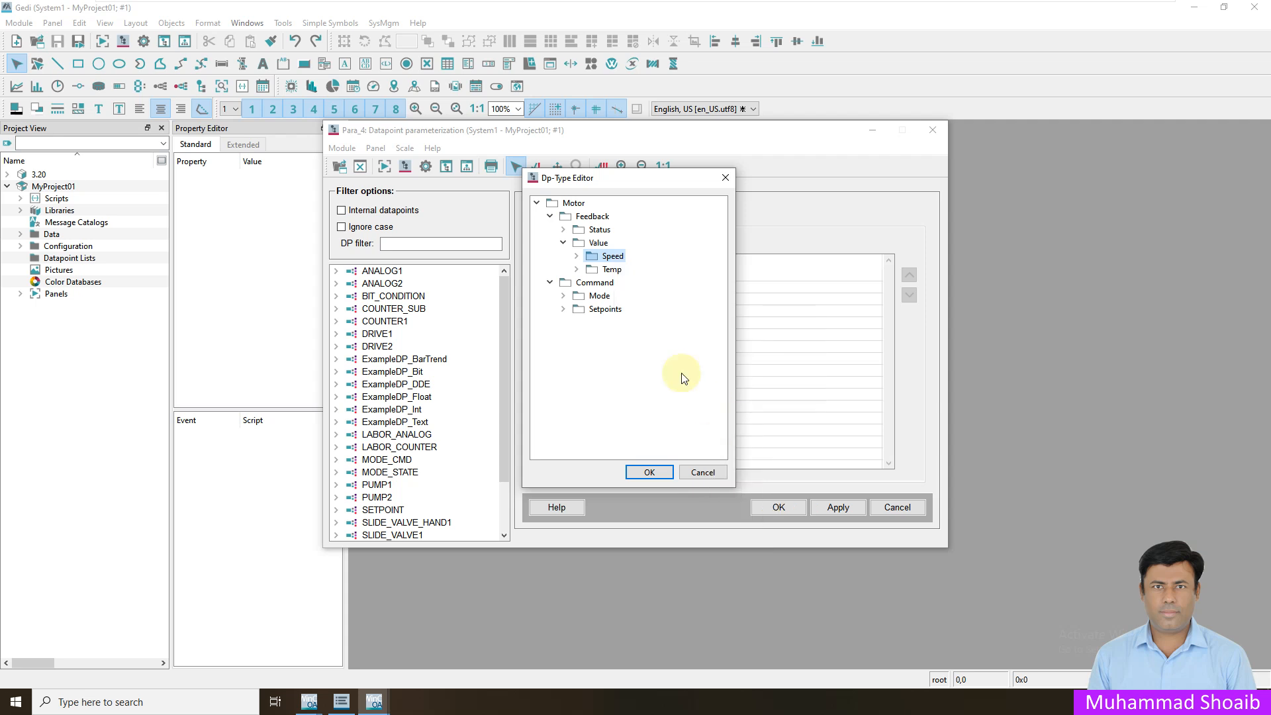
right_click(609, 274)
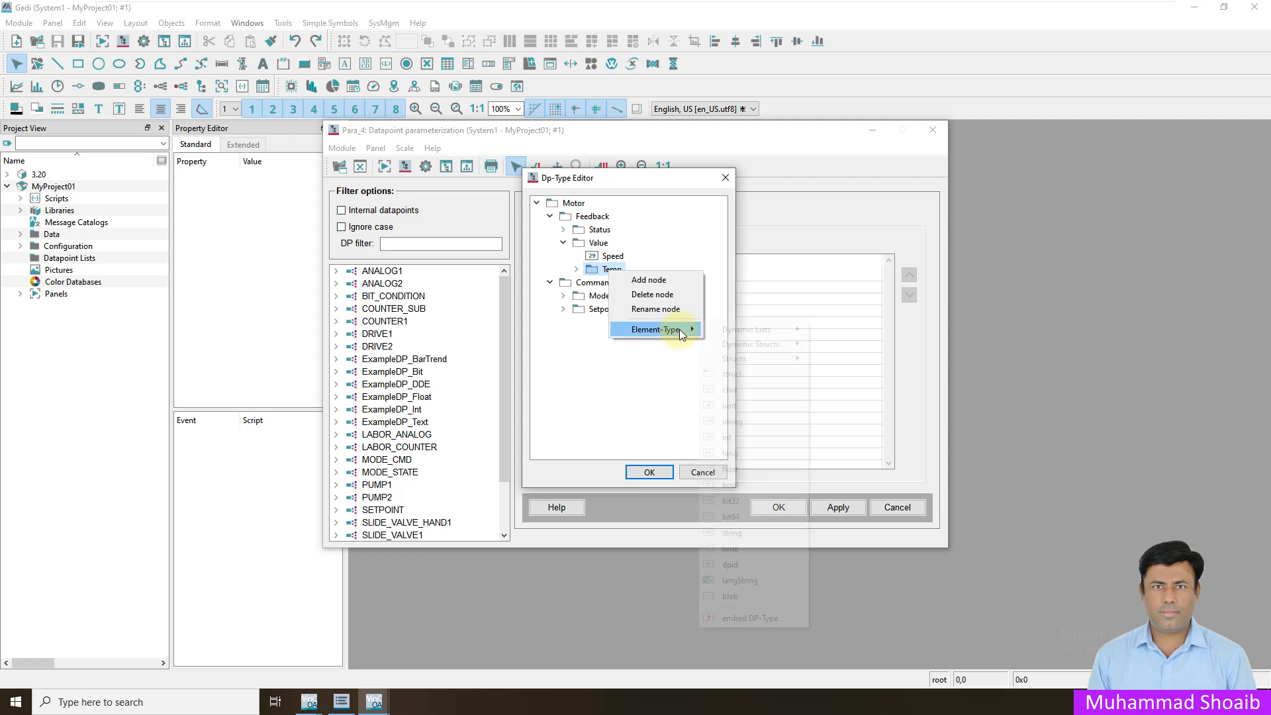
left_click(741, 437)
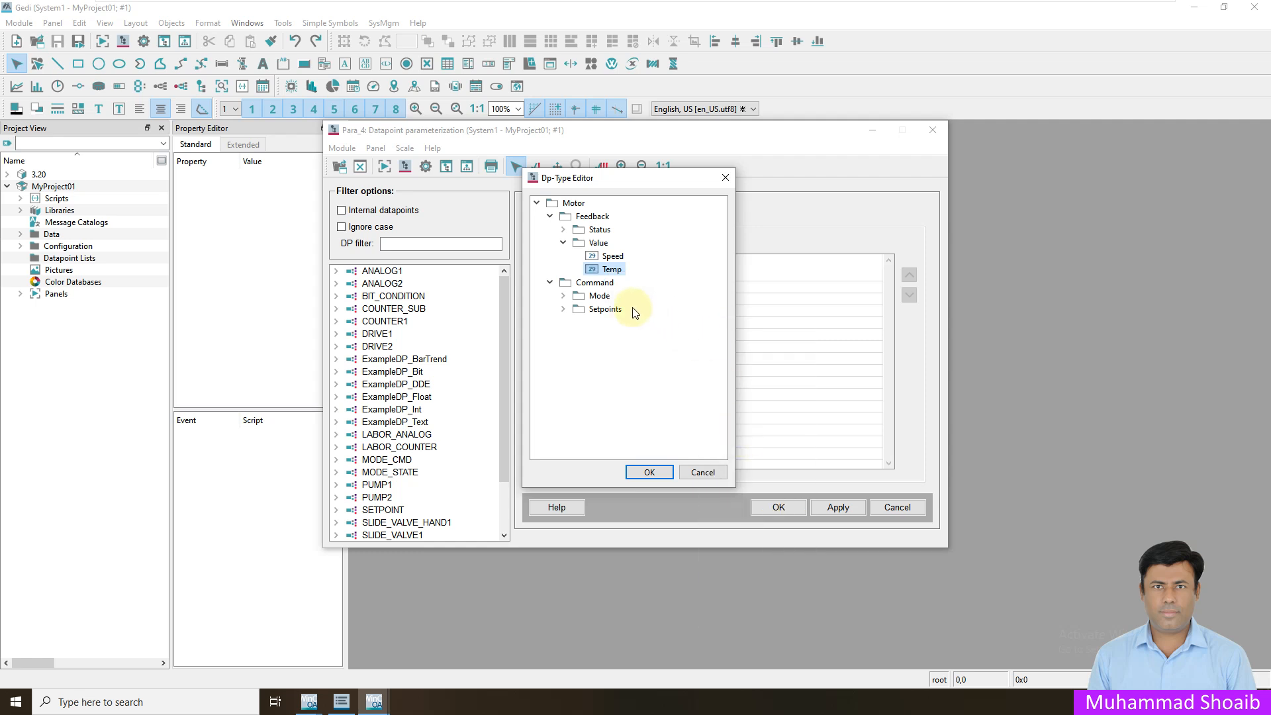
Step: Add two child nodes named Start and Stop under the Mode node of Command
left_click(599, 296)
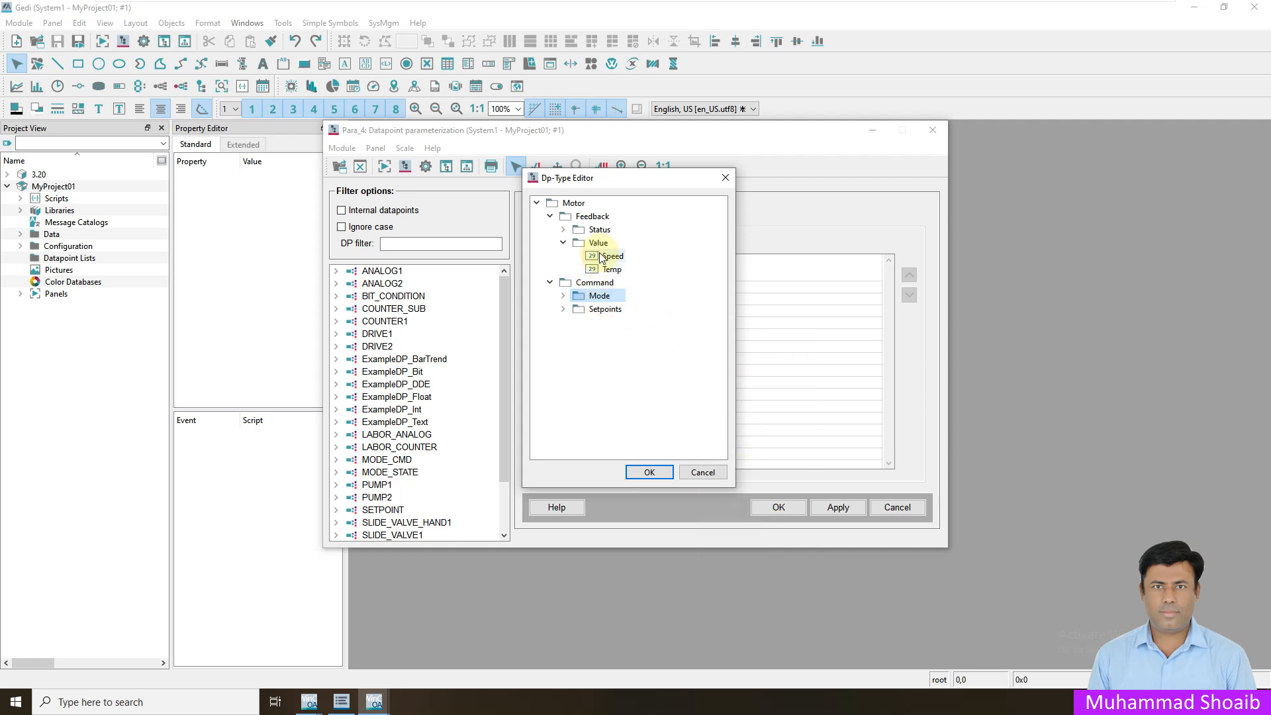
left_click(563, 242)
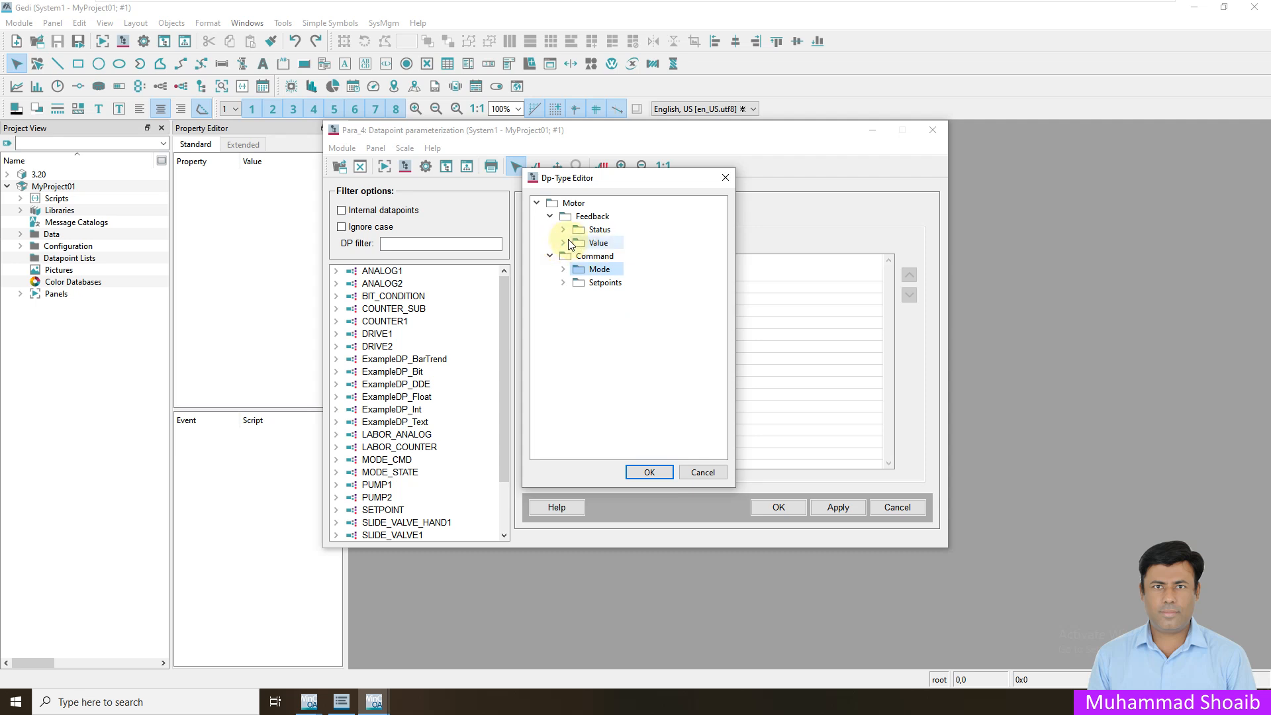
right_click(601, 274)
left_click(651, 271)
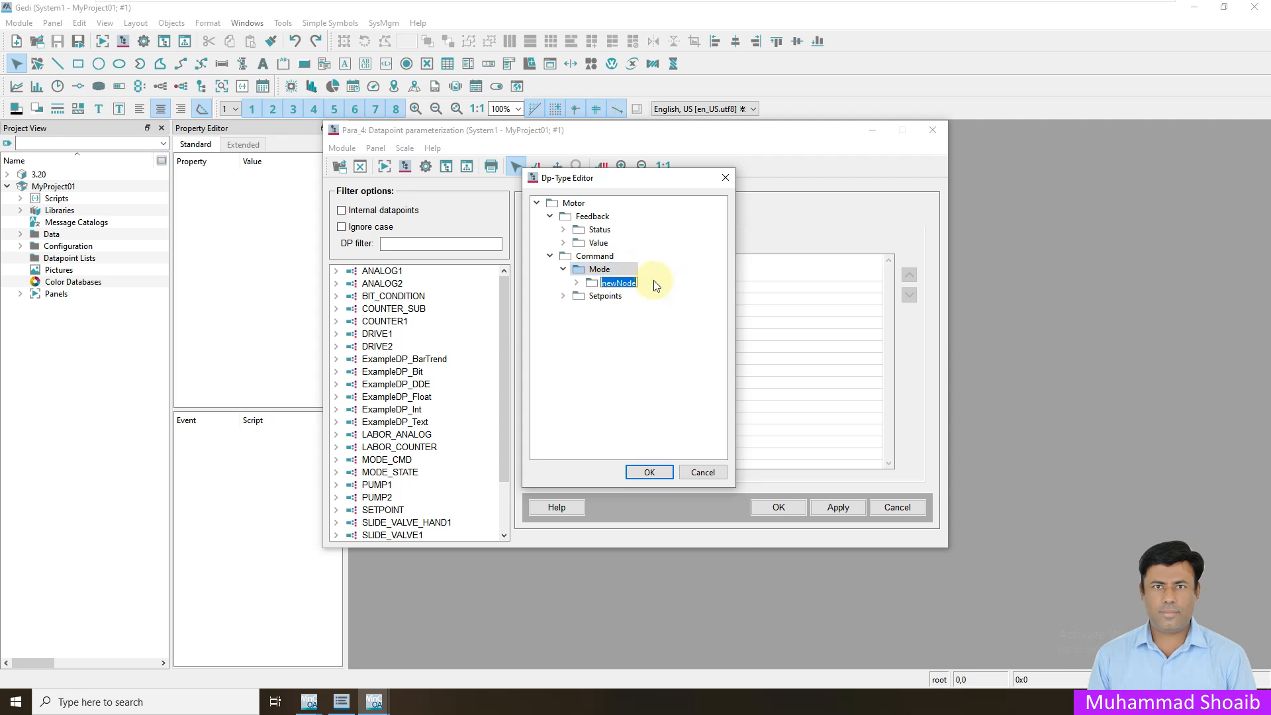
type("S")
key("Return")
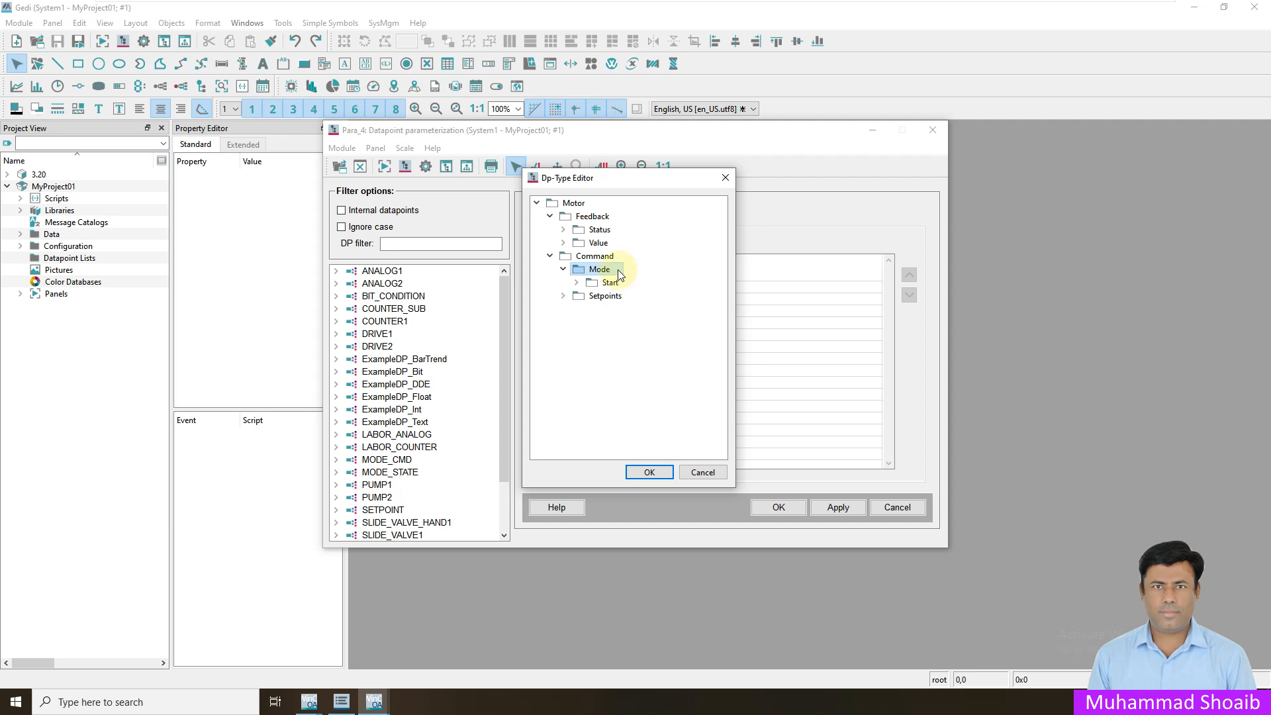
right_click(619, 272)
left_click(648, 280)
type("Stop")
key("Return")
Step: Set the element type of the Start and Stop nodes under Mode to bool
left_click(604, 282)
right_click(604, 280)
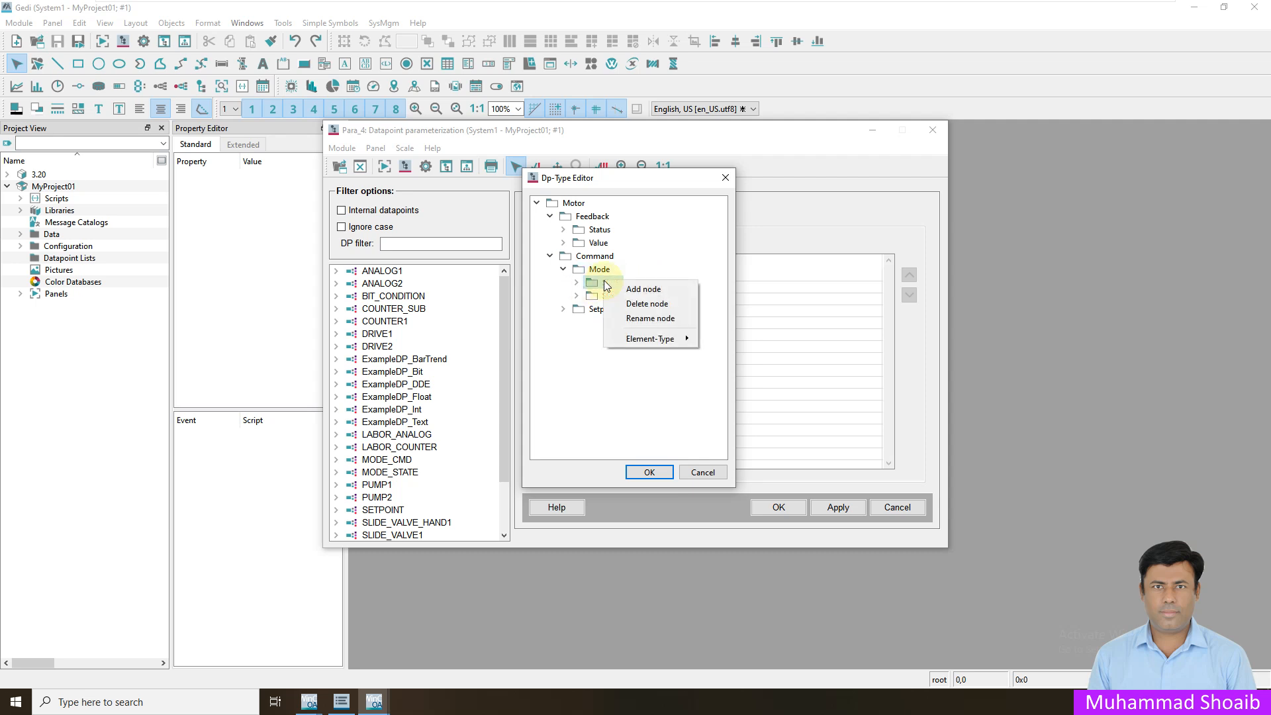
mouse_move(678, 335)
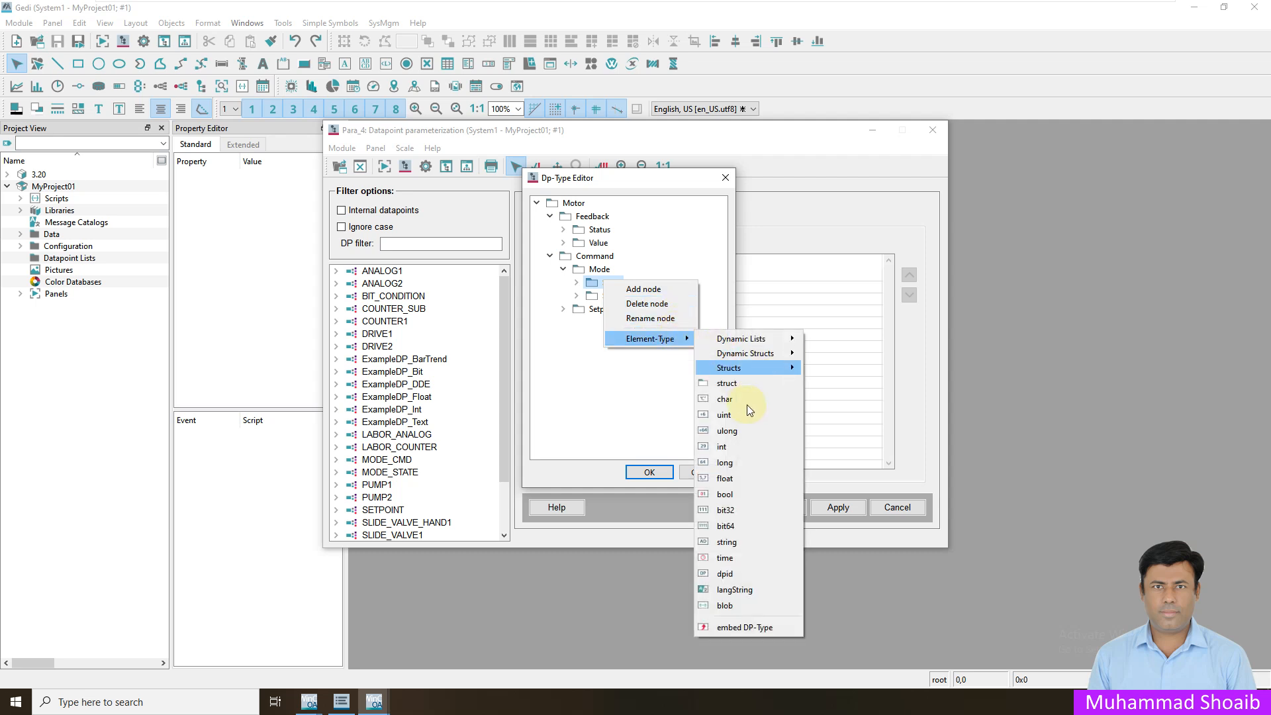
left_click(727, 494)
left_click(612, 296)
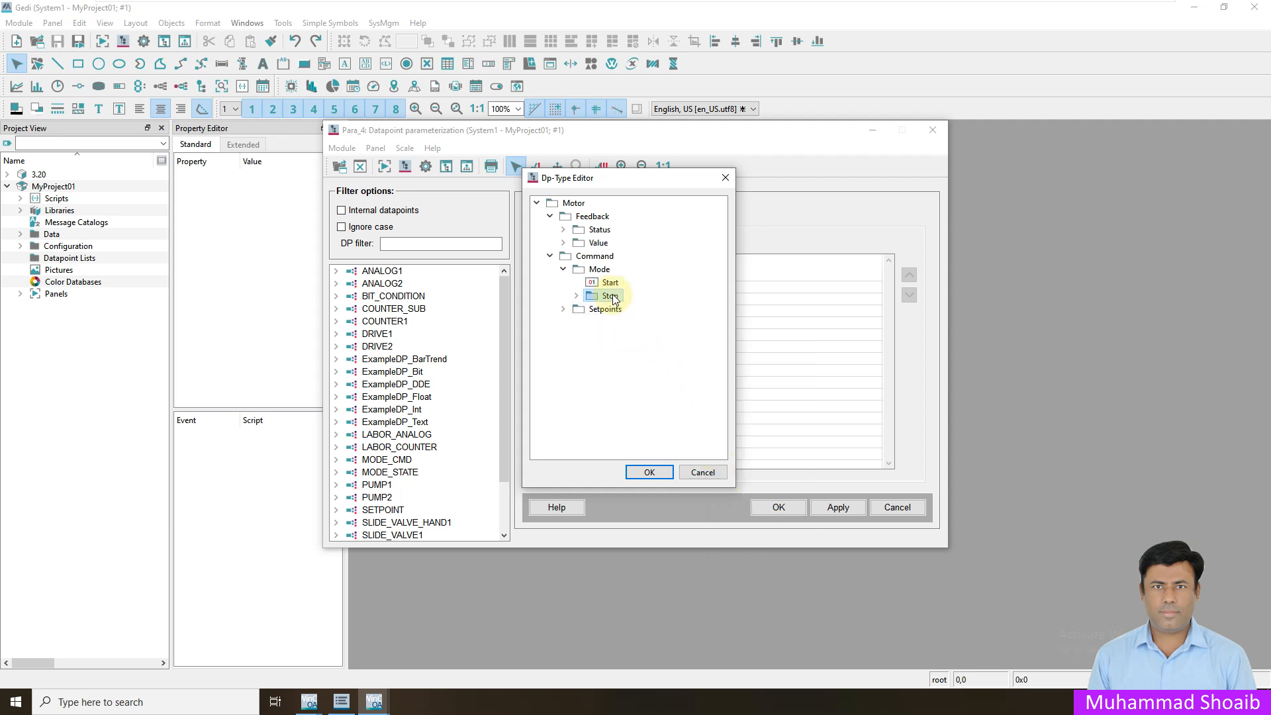
right_click(613, 298)
mouse_move(680, 352)
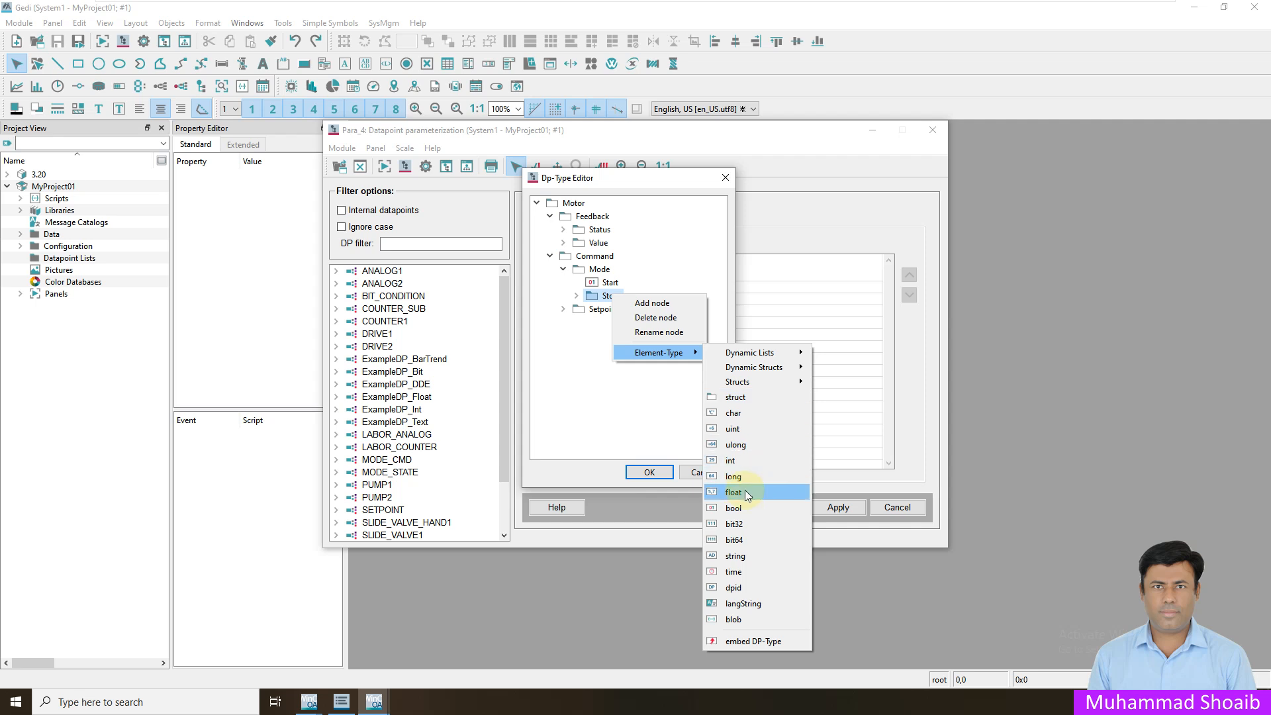
left_click(740, 508)
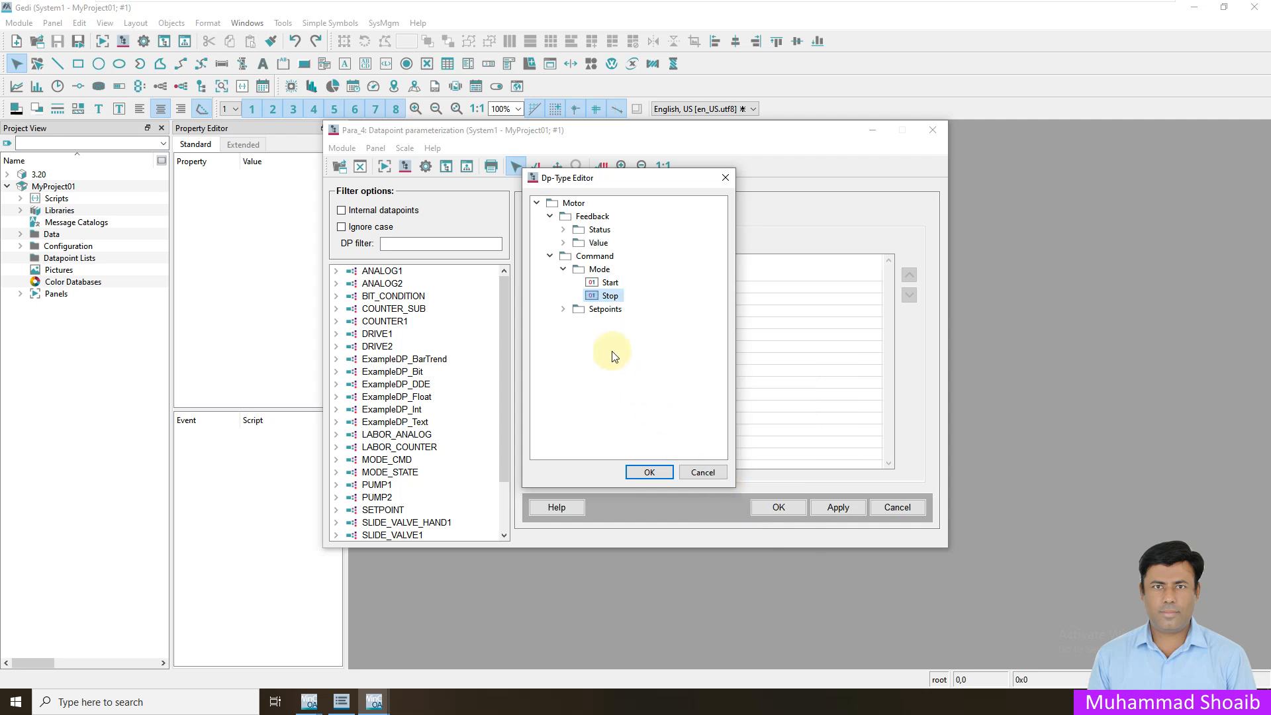
left_click(563, 269)
Step: Add a child node named SpeedRef under the Setpoints node of Command
left_click(596, 283)
right_click(592, 286)
left_click(607, 292)
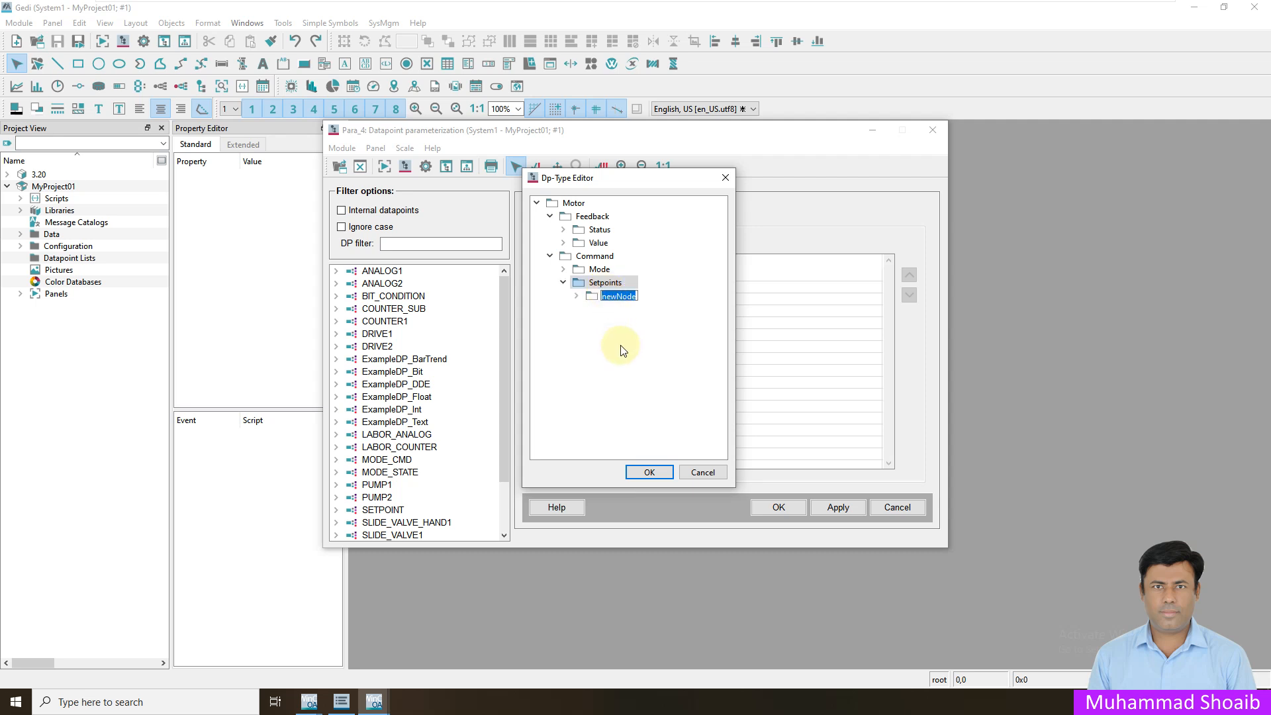
type("SpeedRef")
key("Return")
Step: Rename the SpeedRef node under Setpoints as Speed_Ref
left_click(622, 298)
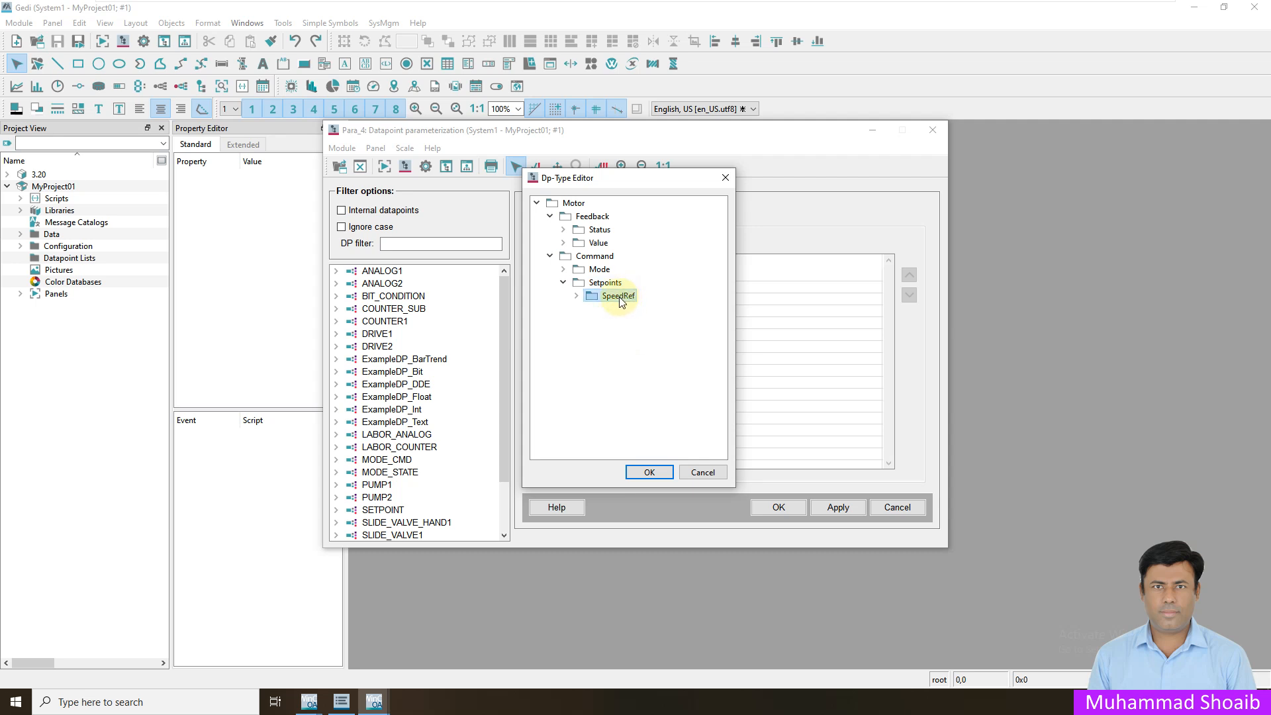
right_click(618, 297)
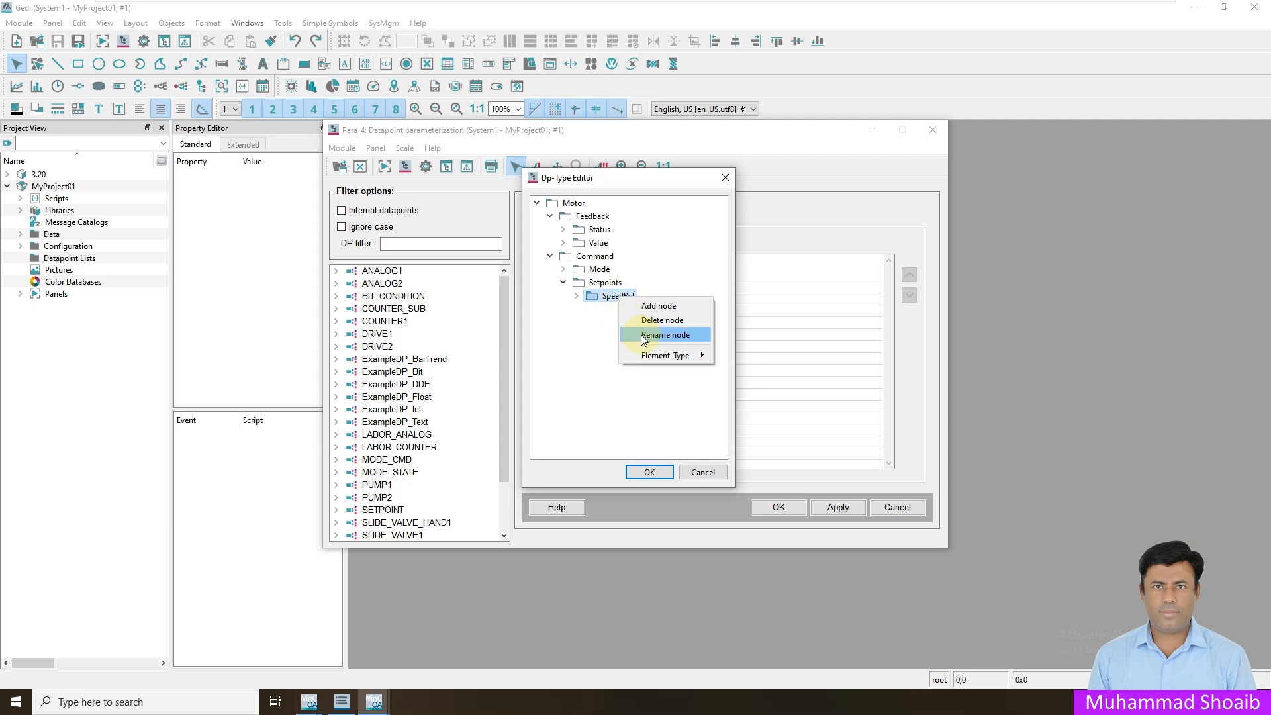
left_click(643, 335)
left_click(627, 298)
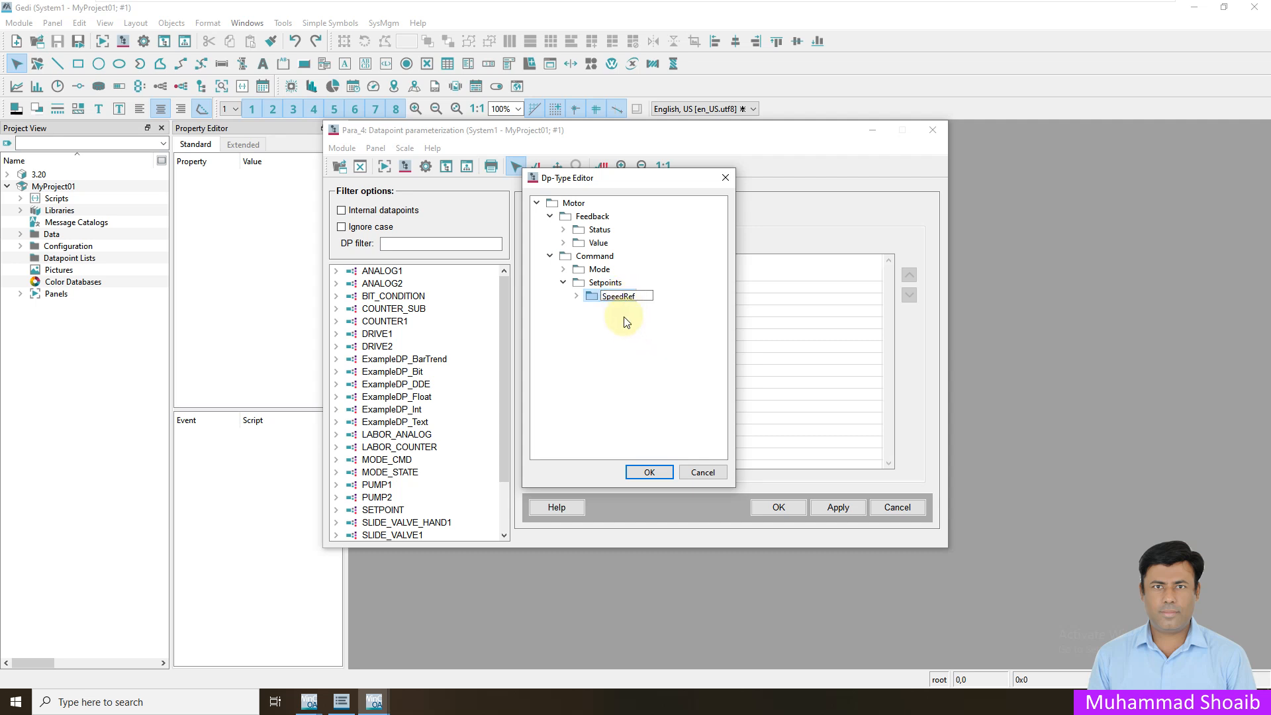
type("_")
key("Return")
Step: Set the element type of the Speed_Ref node under Setpoints to int
right_click(622, 301)
mouse_move(669, 355)
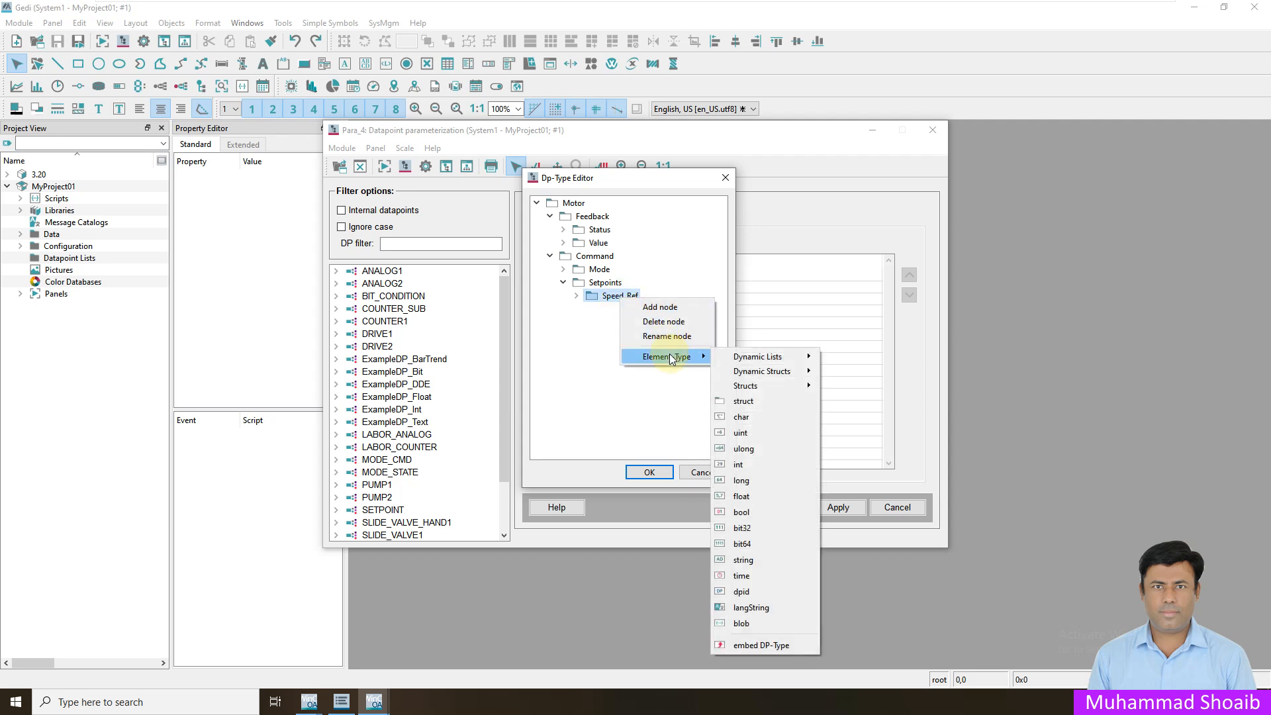
left_click(737, 465)
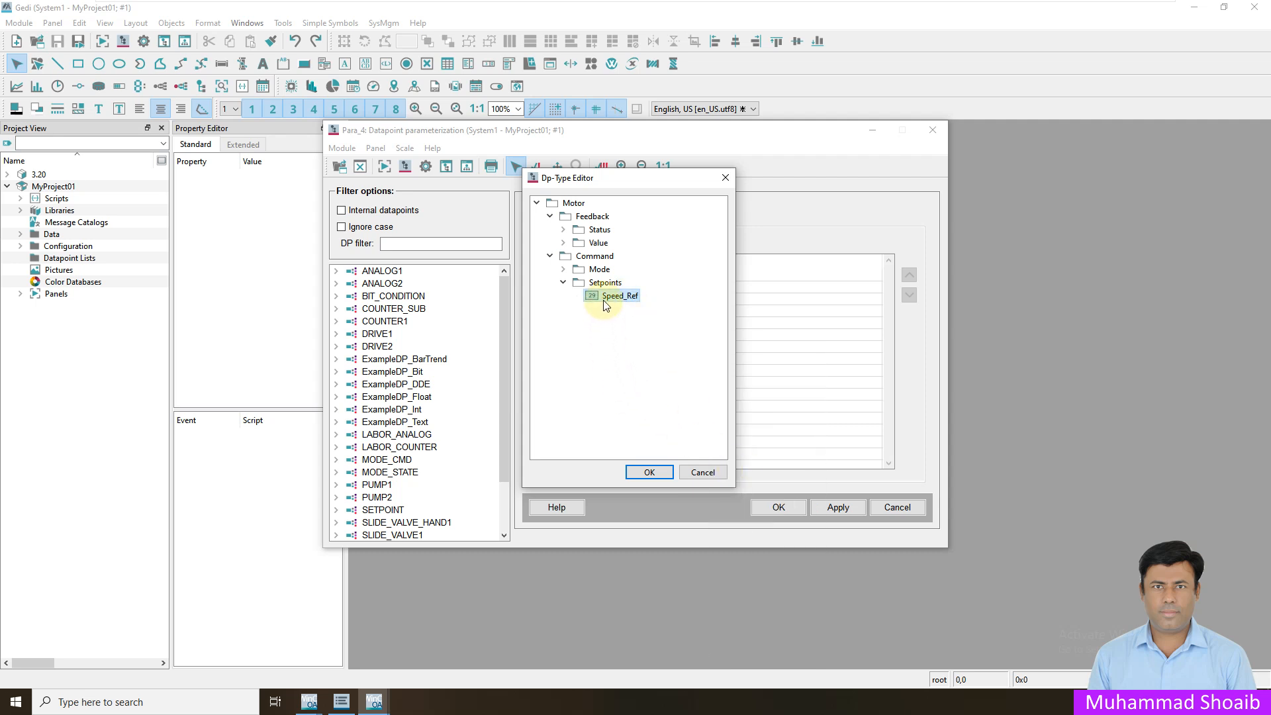
left_click(564, 284)
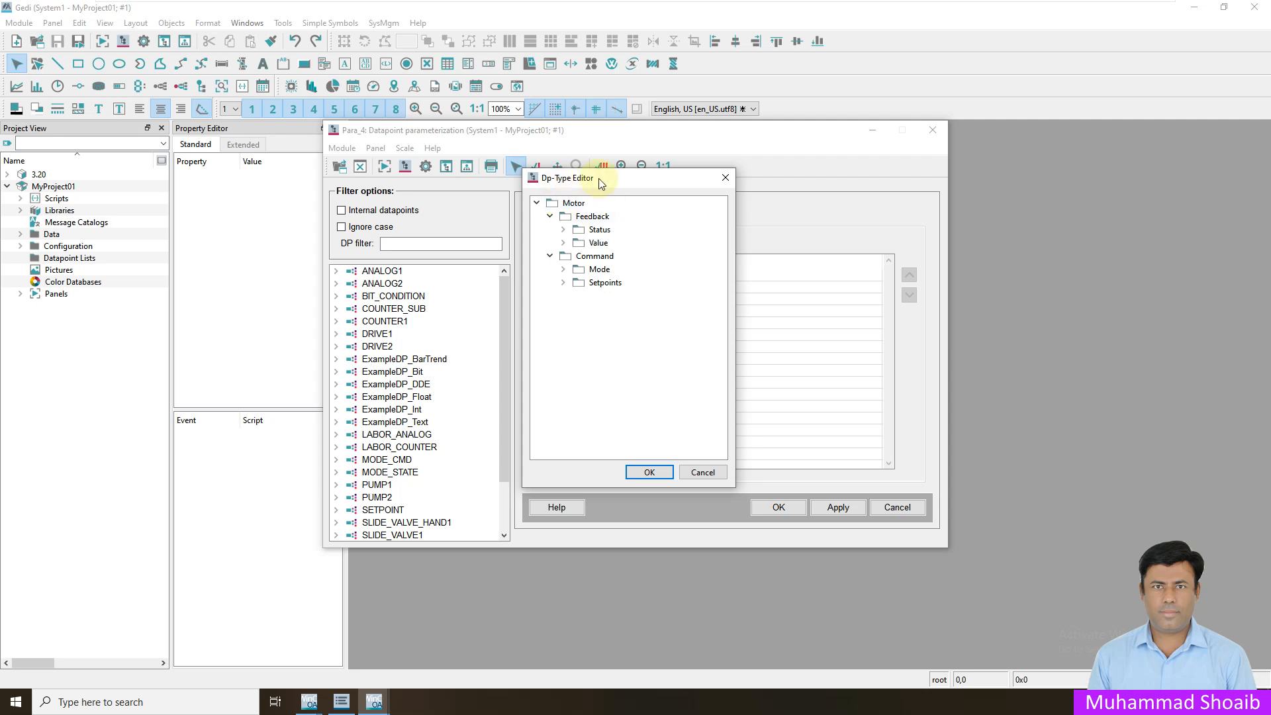
Step: Check the child nodes of Status, Value, Mode and Setpoints, and save the Motor datapoint type
left_click(570, 232)
left_click(565, 229)
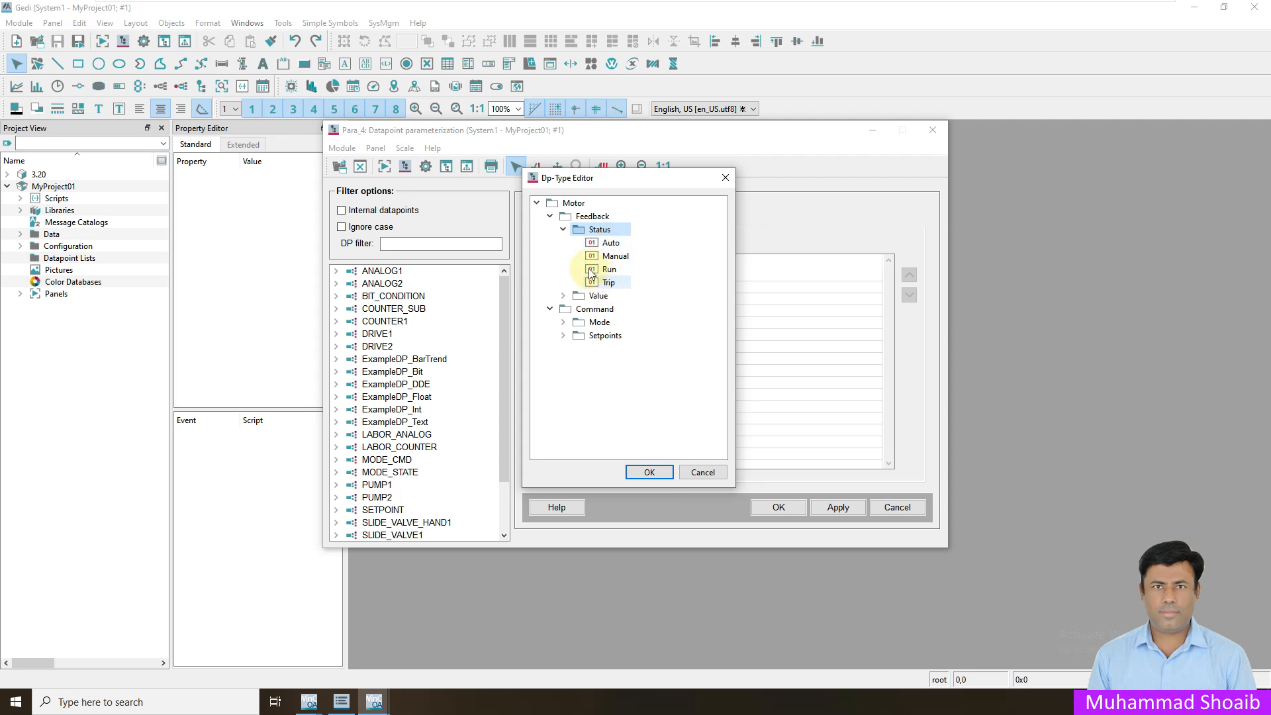
left_click(563, 229)
left_click(563, 243)
left_click(564, 244)
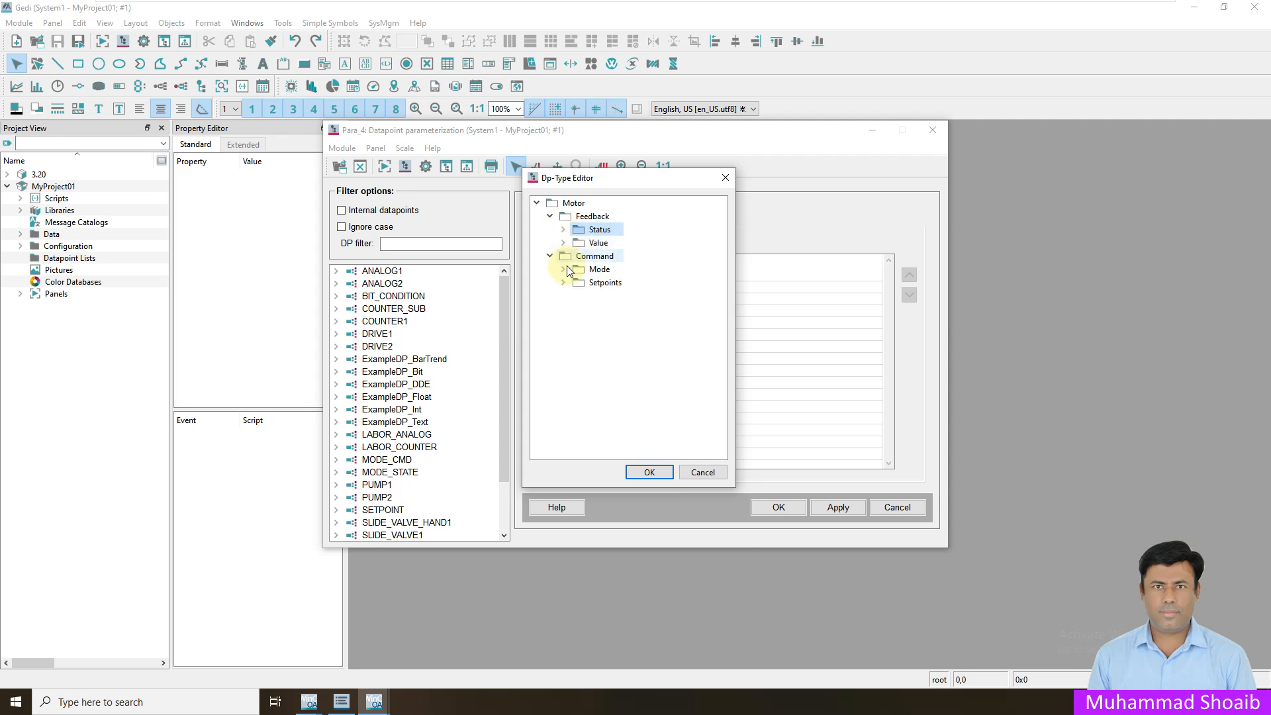
left_click(564, 270)
left_click(564, 309)
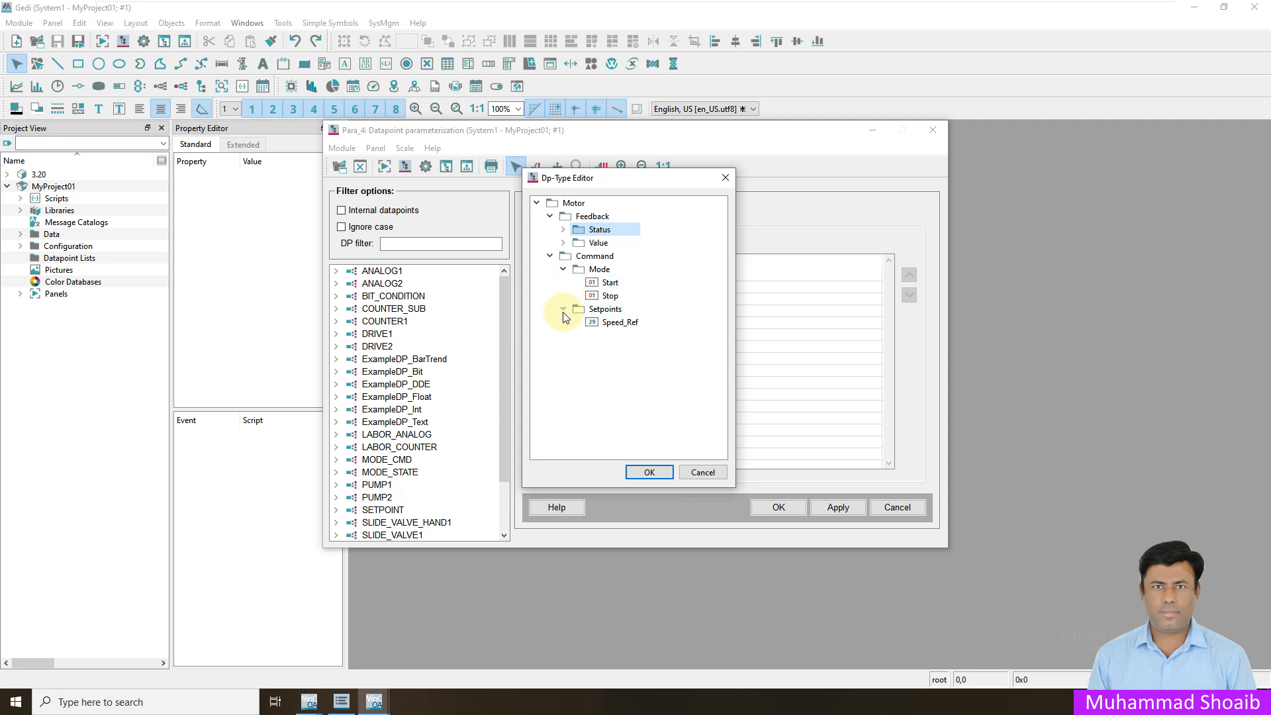
left_click(650, 472)
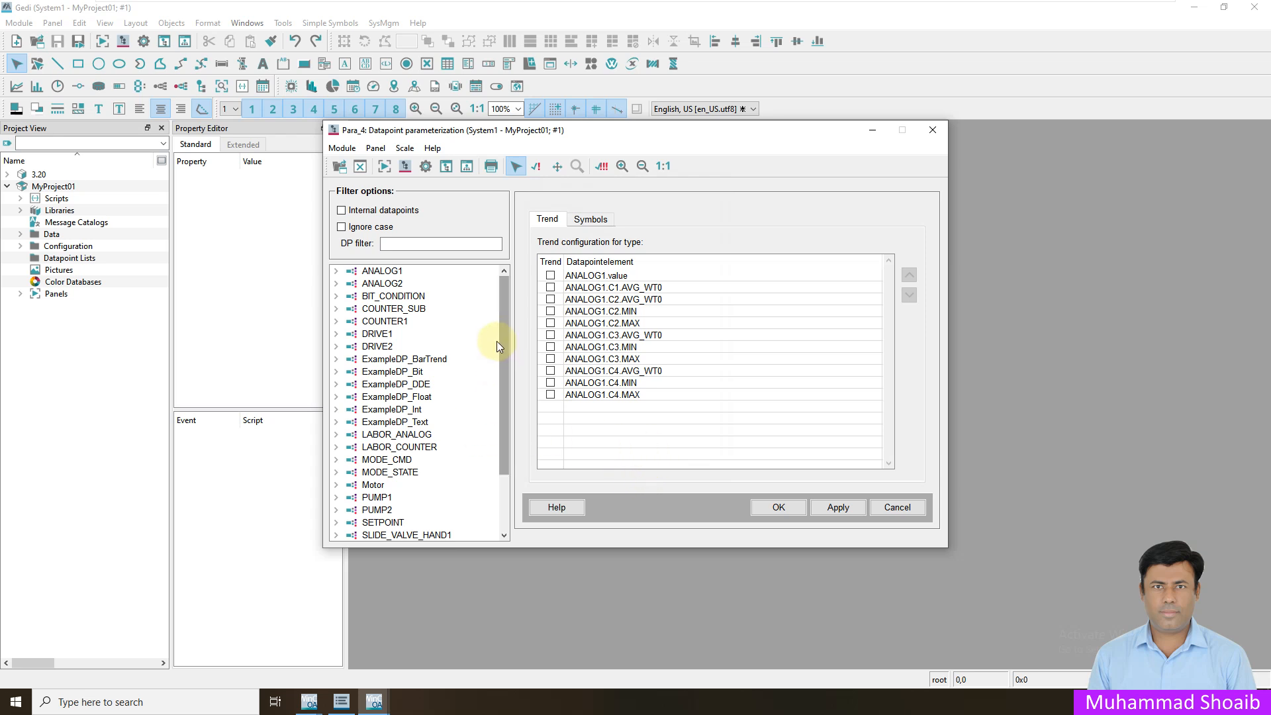
Step: Create a datapoint named M001 from the Motor datapoint type
left_click_drag(503, 319, 513, 386)
left_click(369, 411)
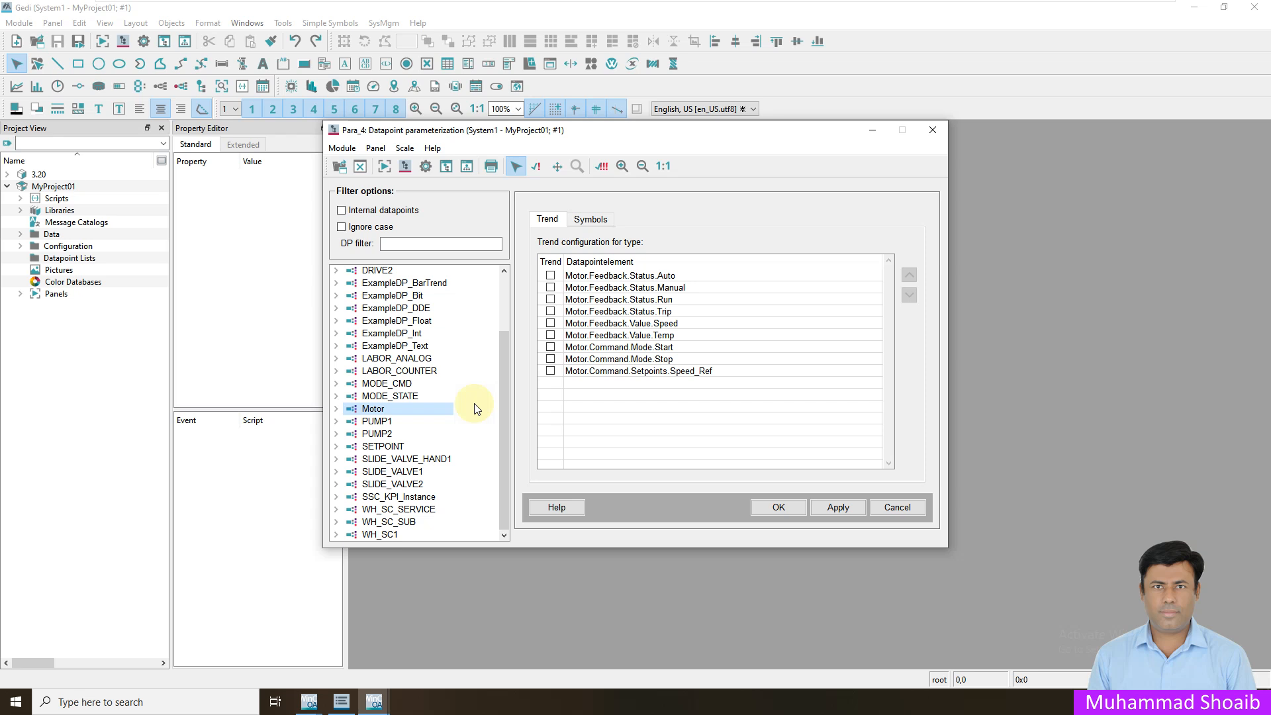
right_click(379, 415)
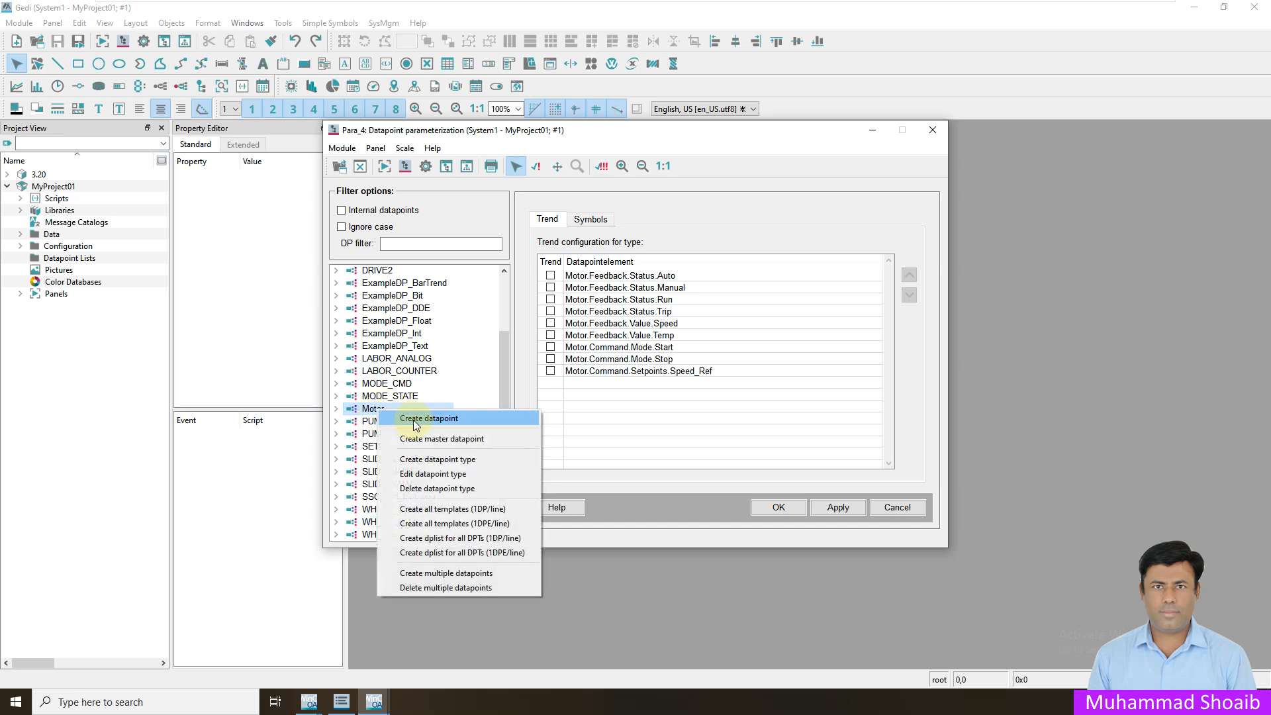
left_click(454, 418)
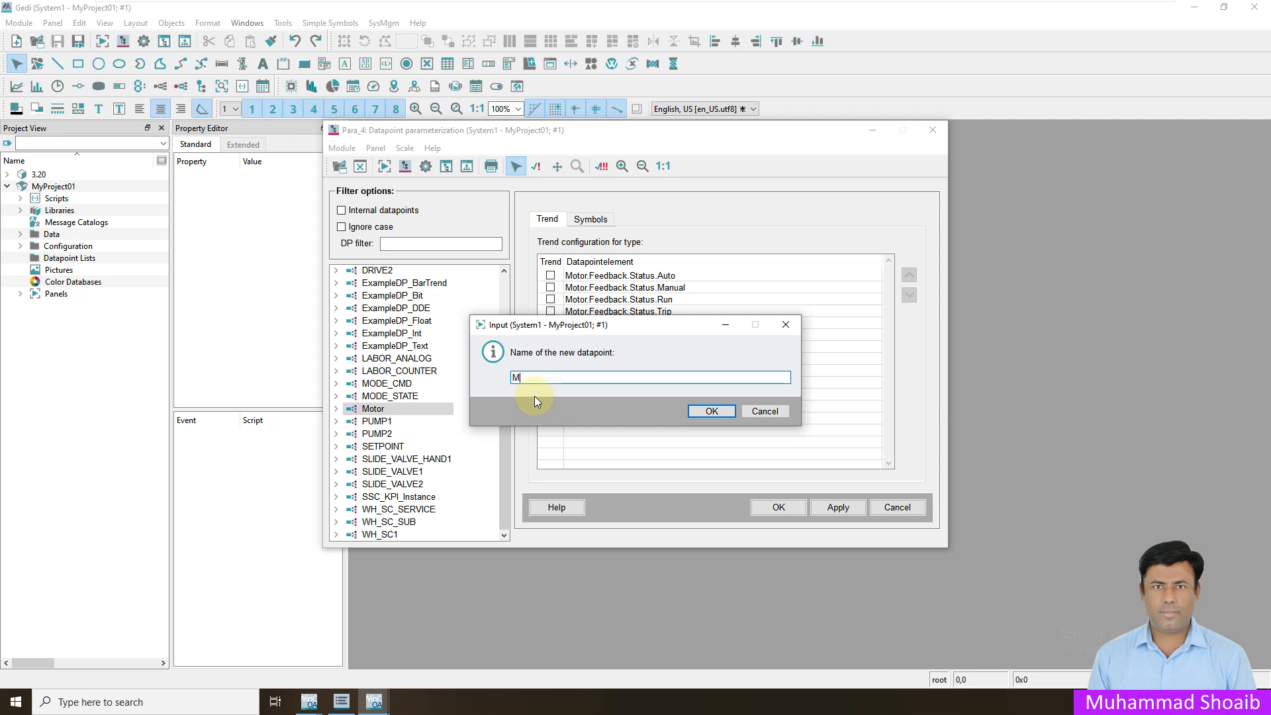
type("M001")
left_click(714, 410)
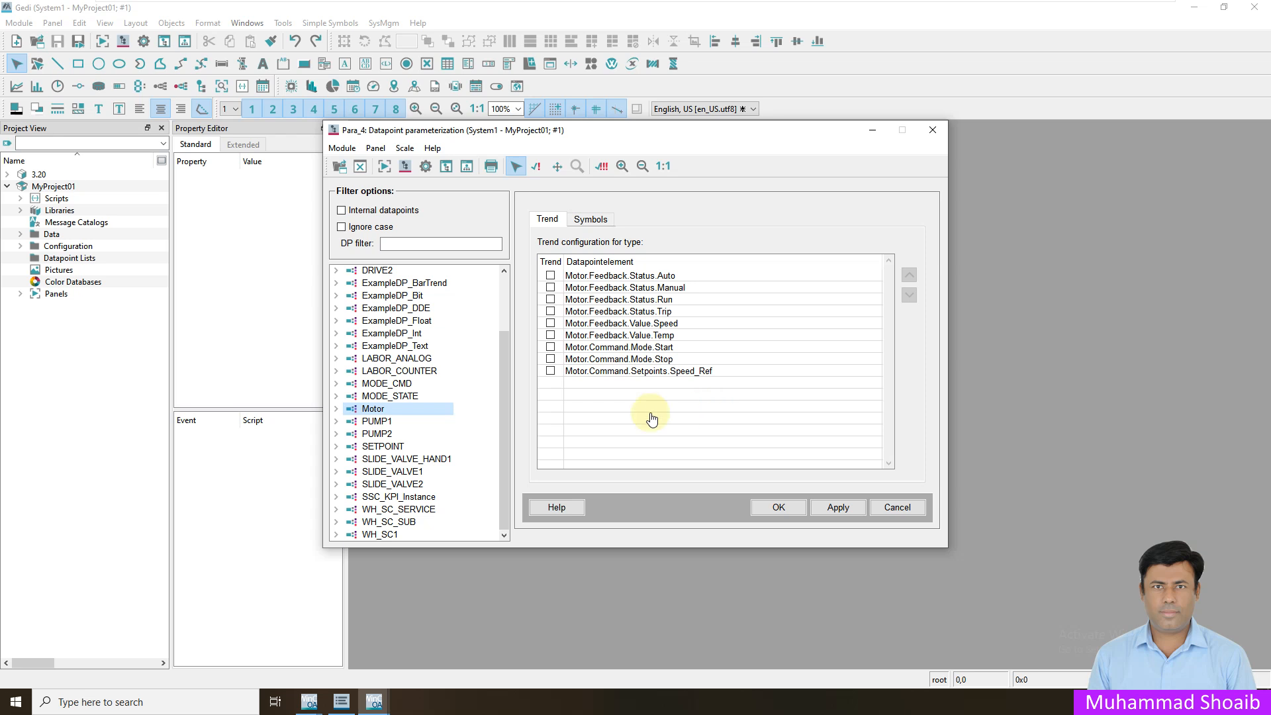
Step: Examine the Status and Value elements in the Feedback branch of datapoint M001
left_click(336, 409)
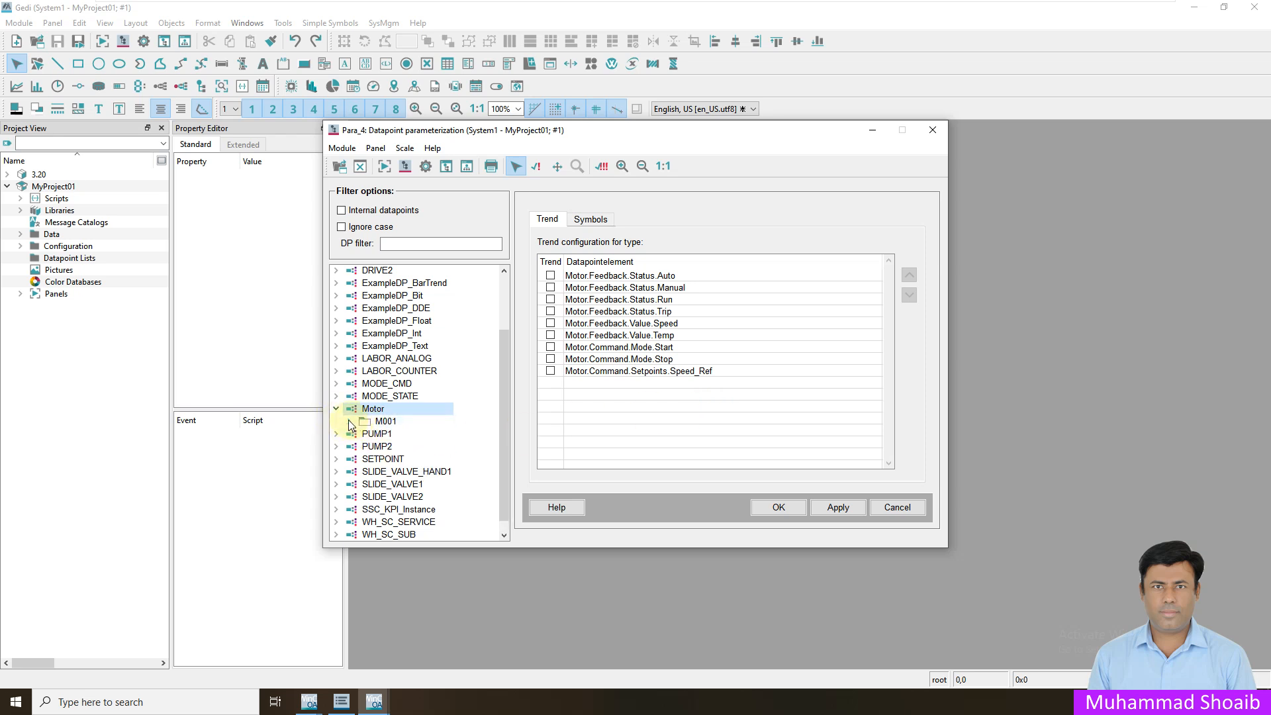
left_click(349, 421)
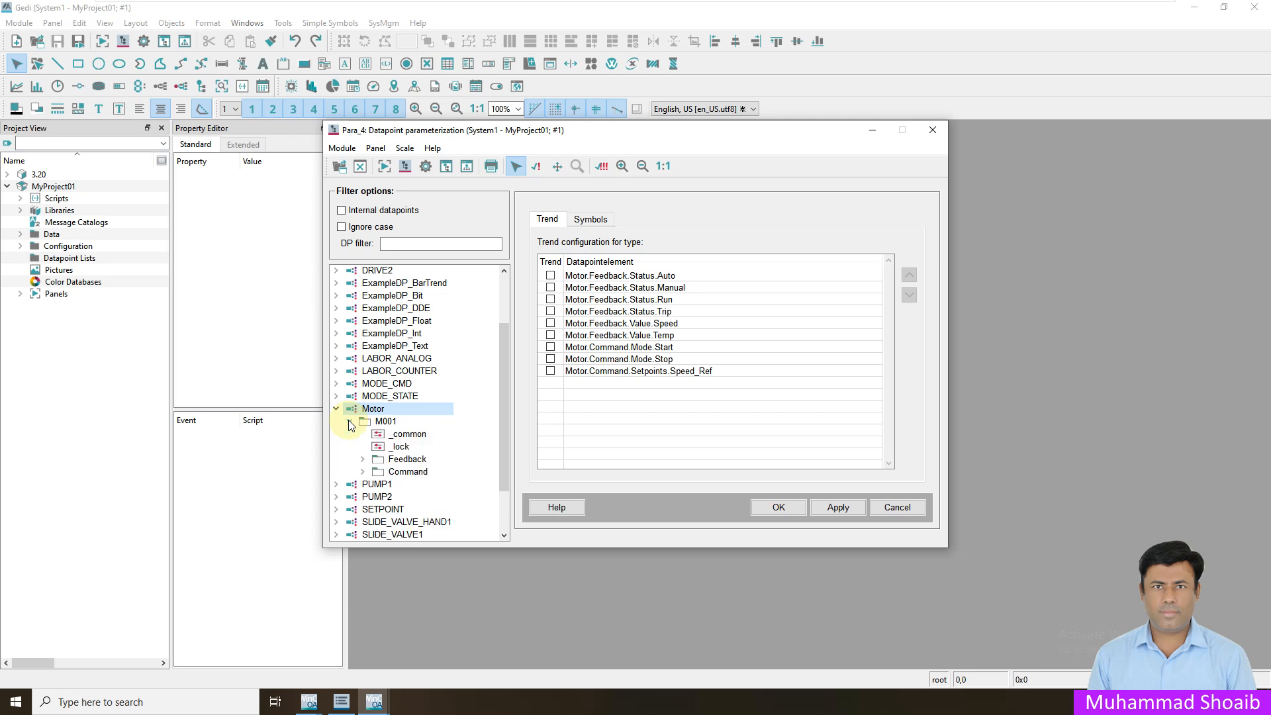
left_click(363, 459)
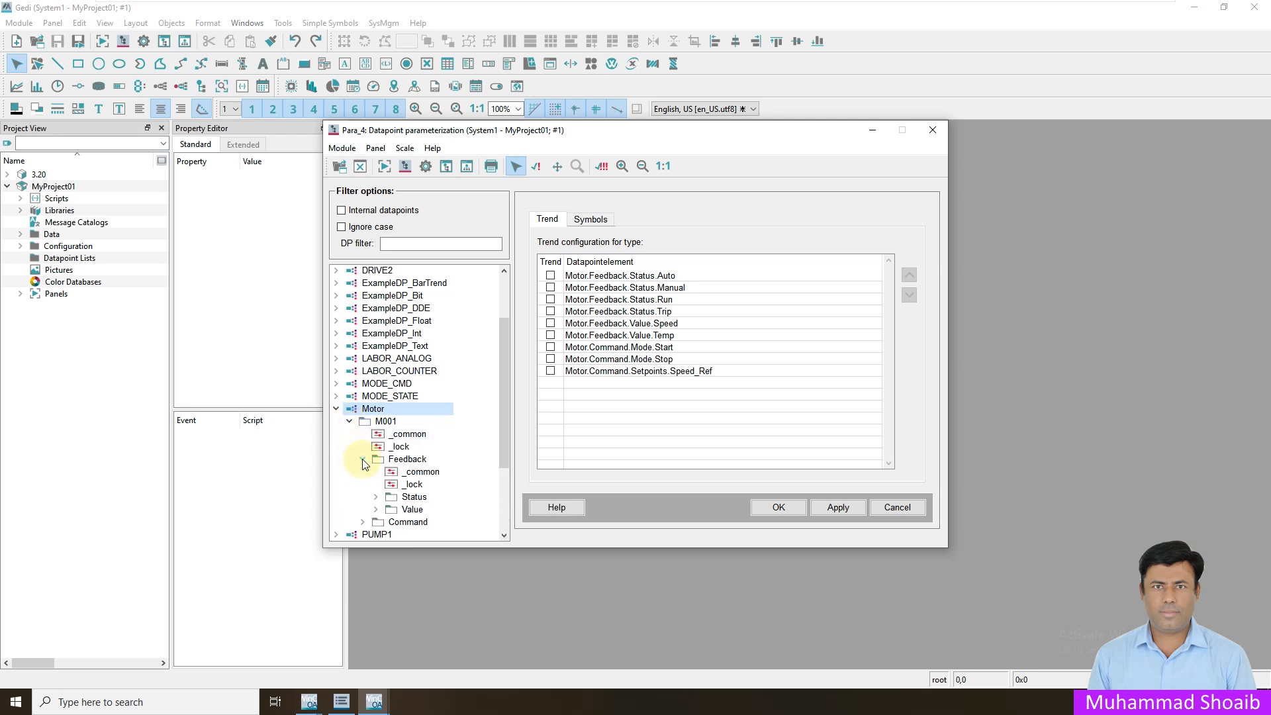
scroll(416, 495, "down", 1)
scroll(416, 495, "down", 1)
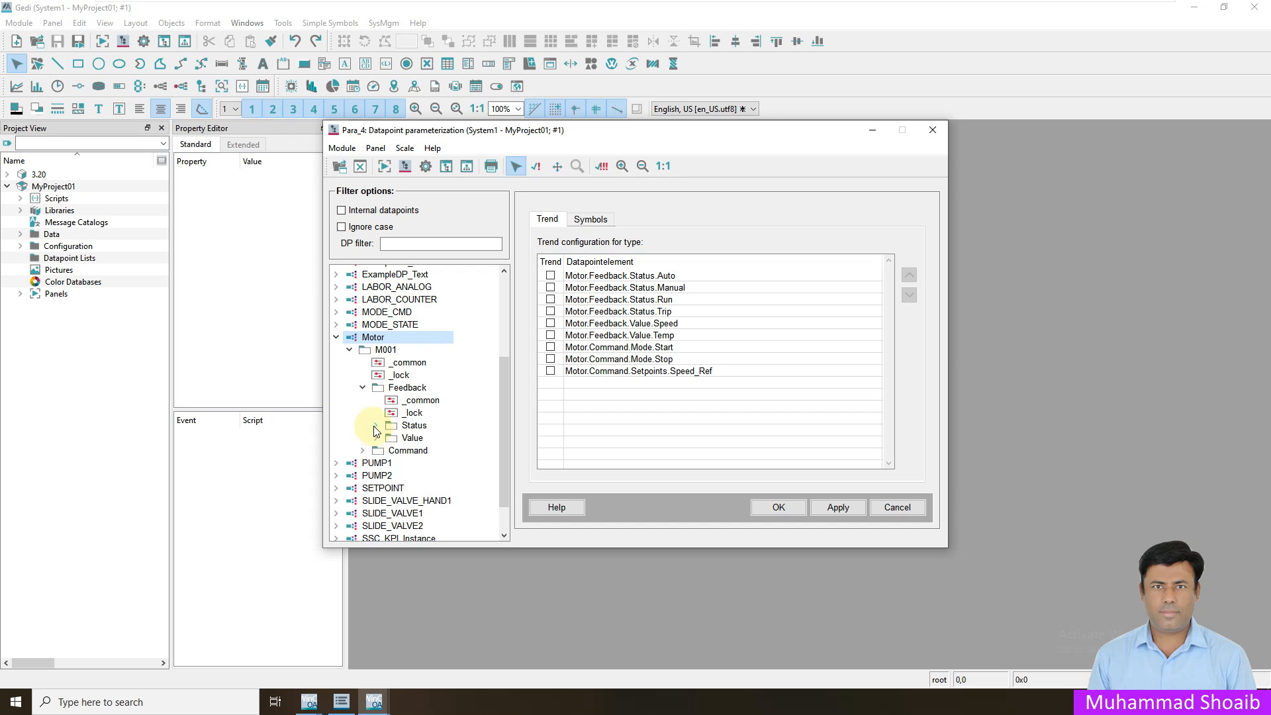
left_click(375, 428)
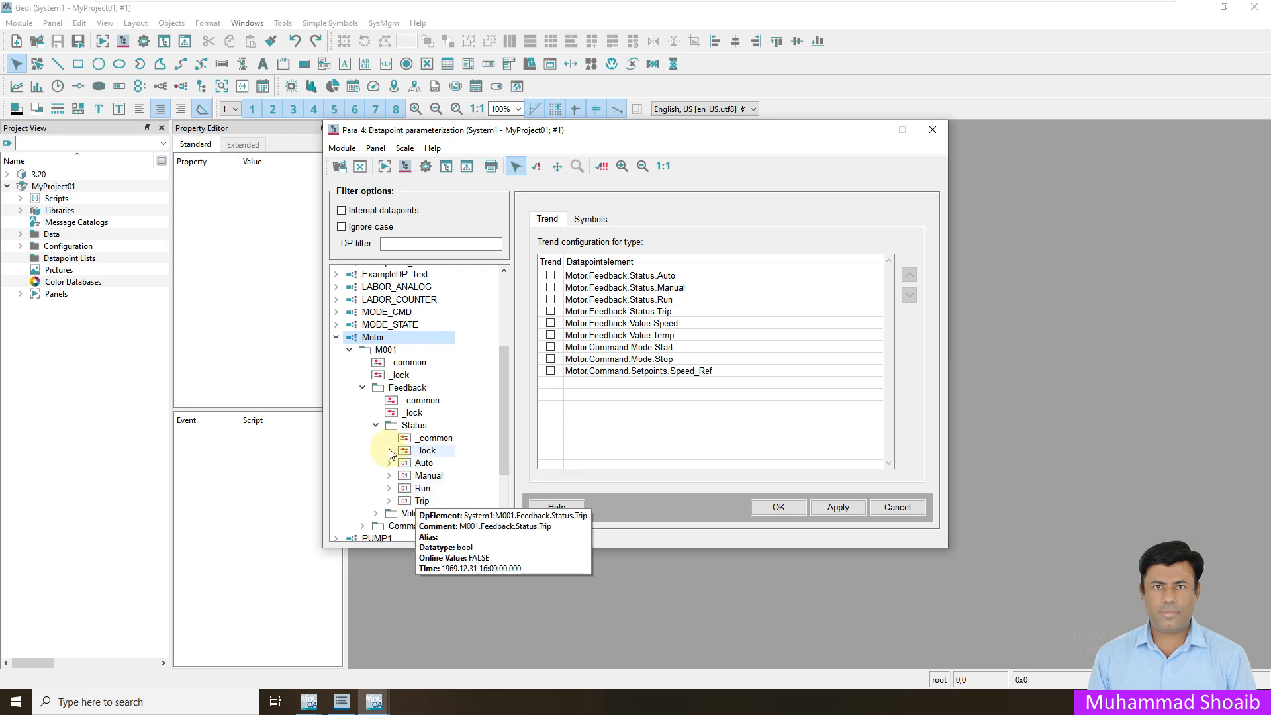
left_click(380, 429)
left_click(376, 438)
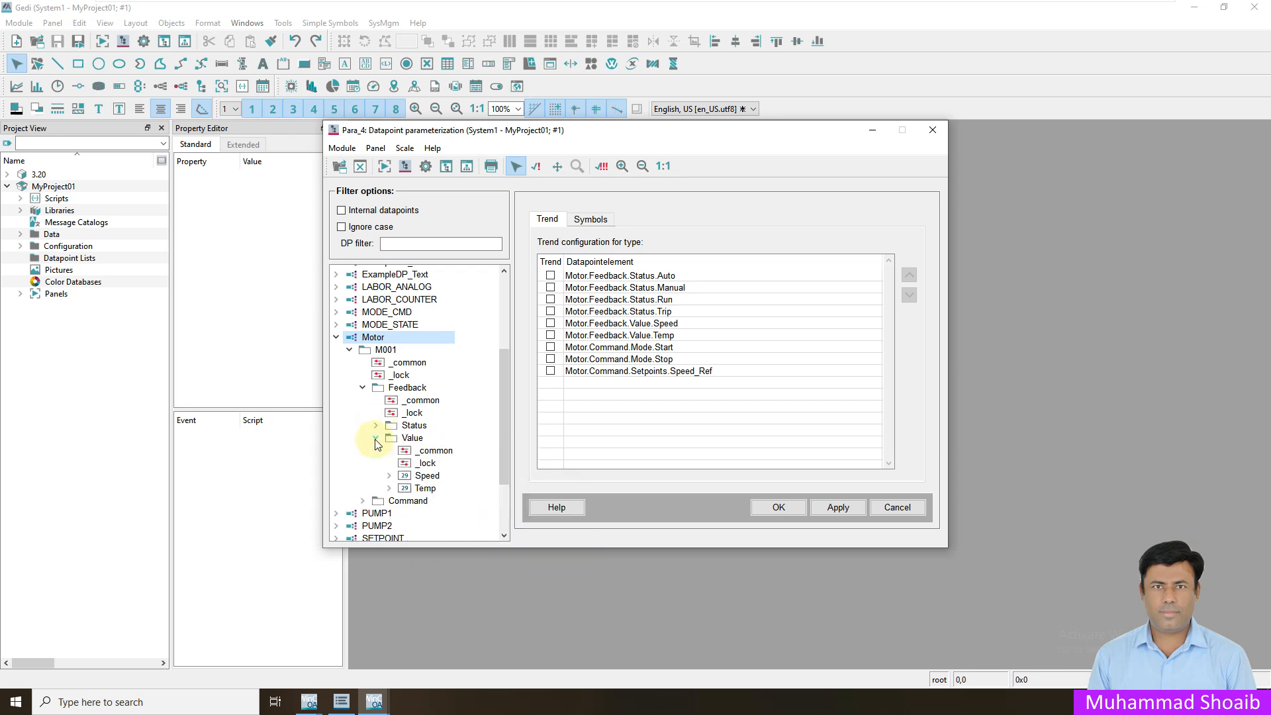
left_click(376, 439)
Step: Examine the Mode and Setpoints nodes in M001's Command branch, and view the value overview of all M001 elements
left_click(362, 450)
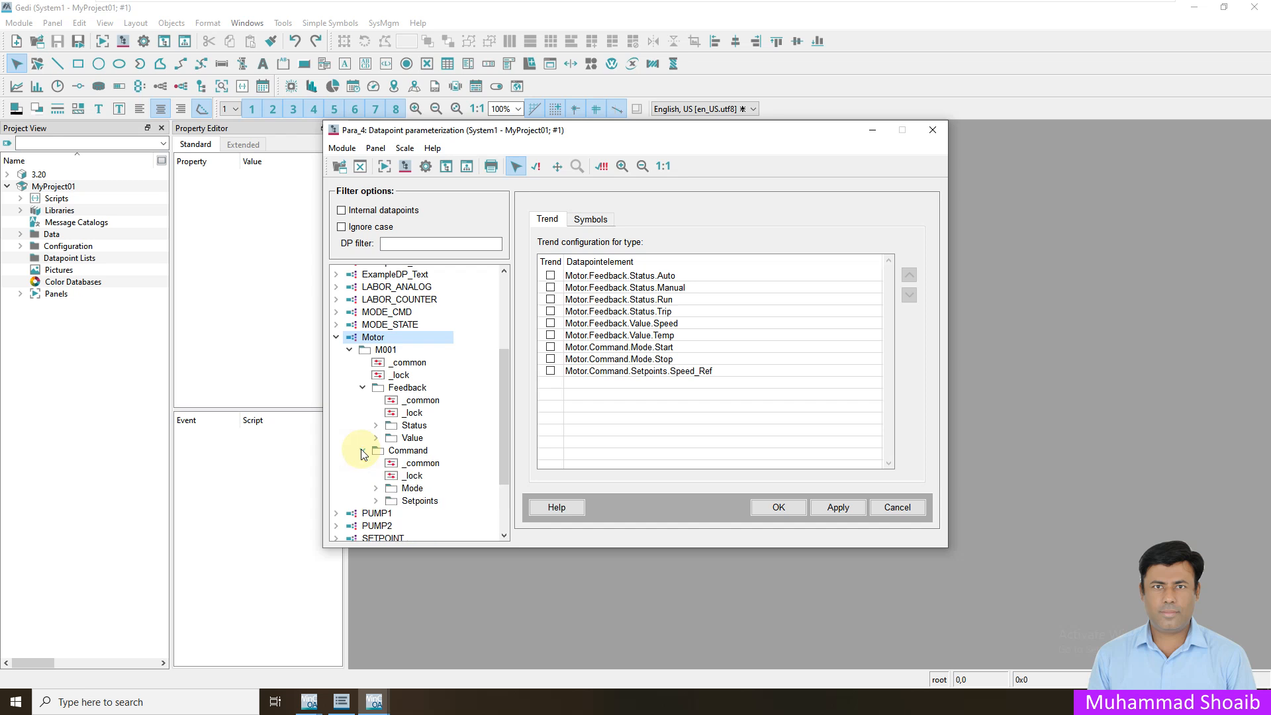
left_click(378, 491)
left_click(379, 490)
left_click(376, 501)
left_click(376, 501)
left_click(362, 451)
left_click(363, 388)
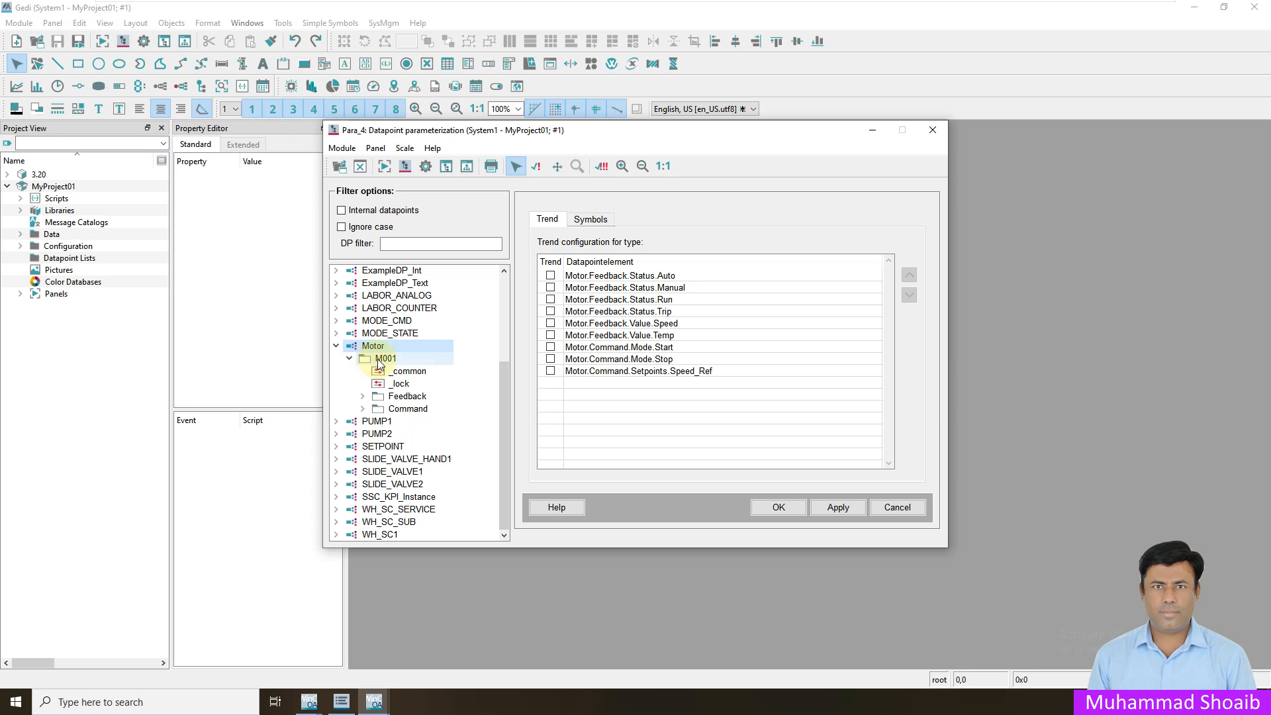
left_click(380, 360)
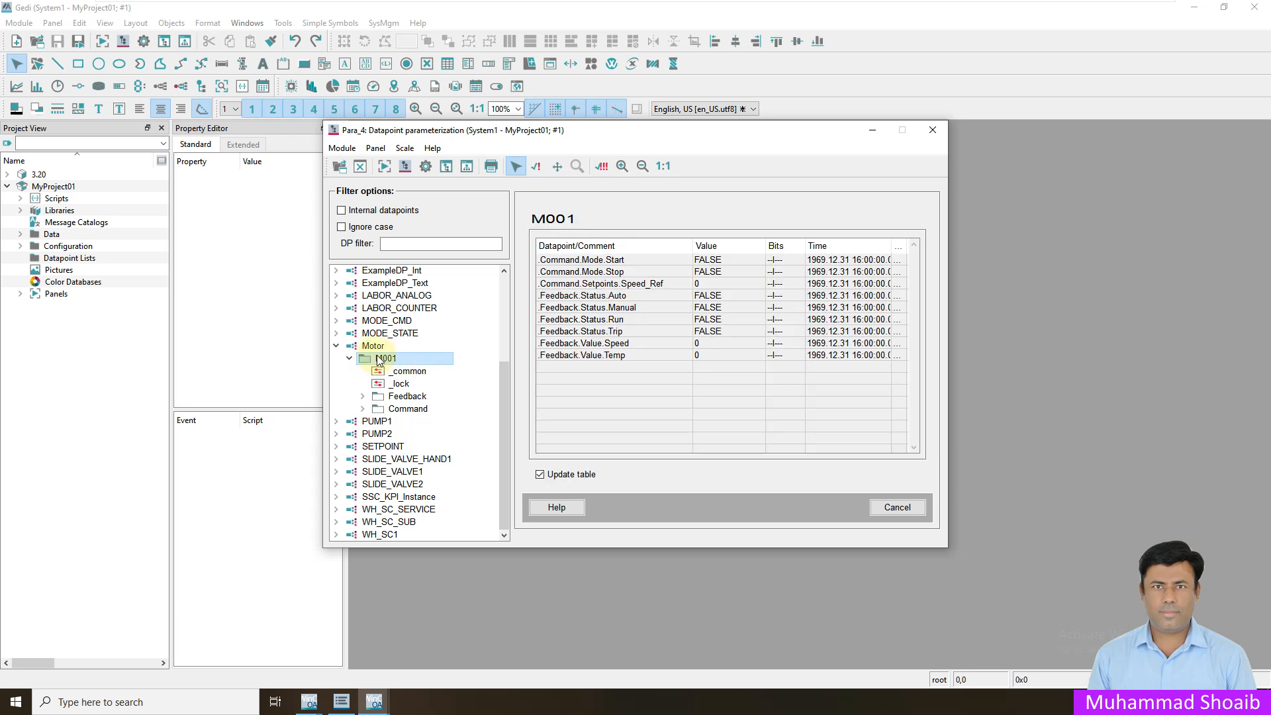
Step: Start creating multiple datapoints of the Motor type, with M as the text before the number
left_click(382, 349)
right_click(382, 349)
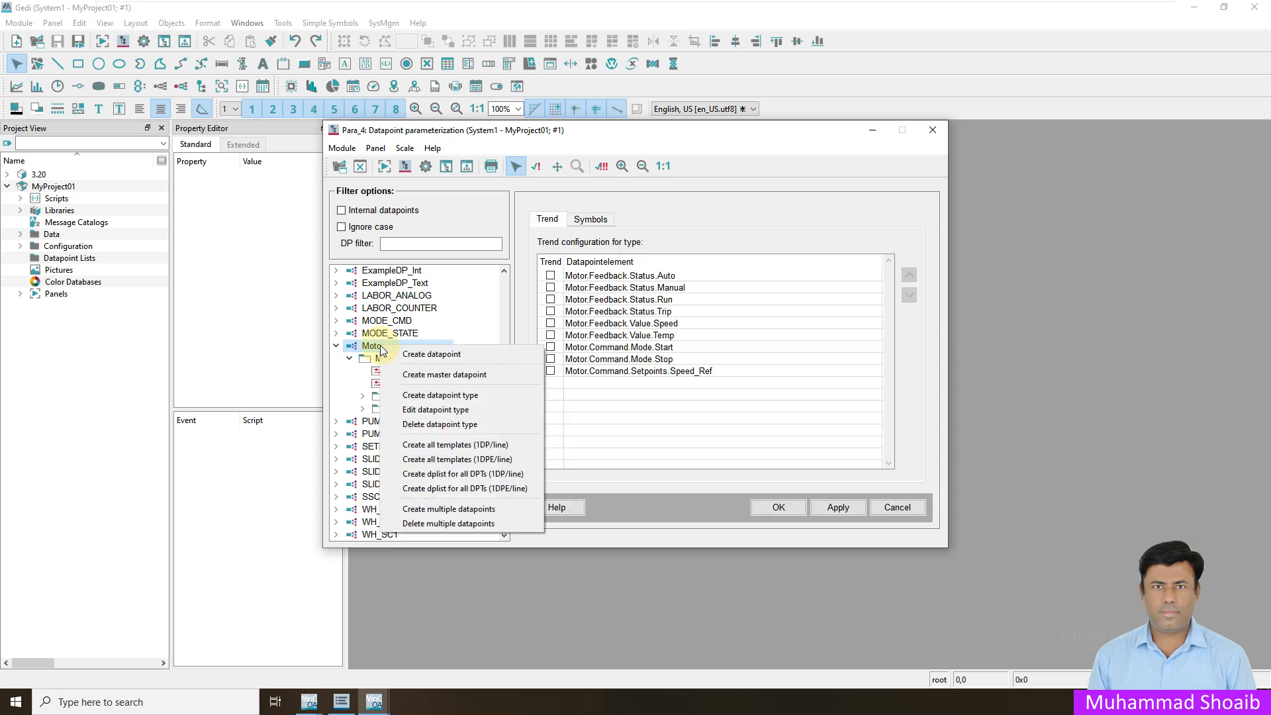
left_click(423, 516)
left_click(640, 319)
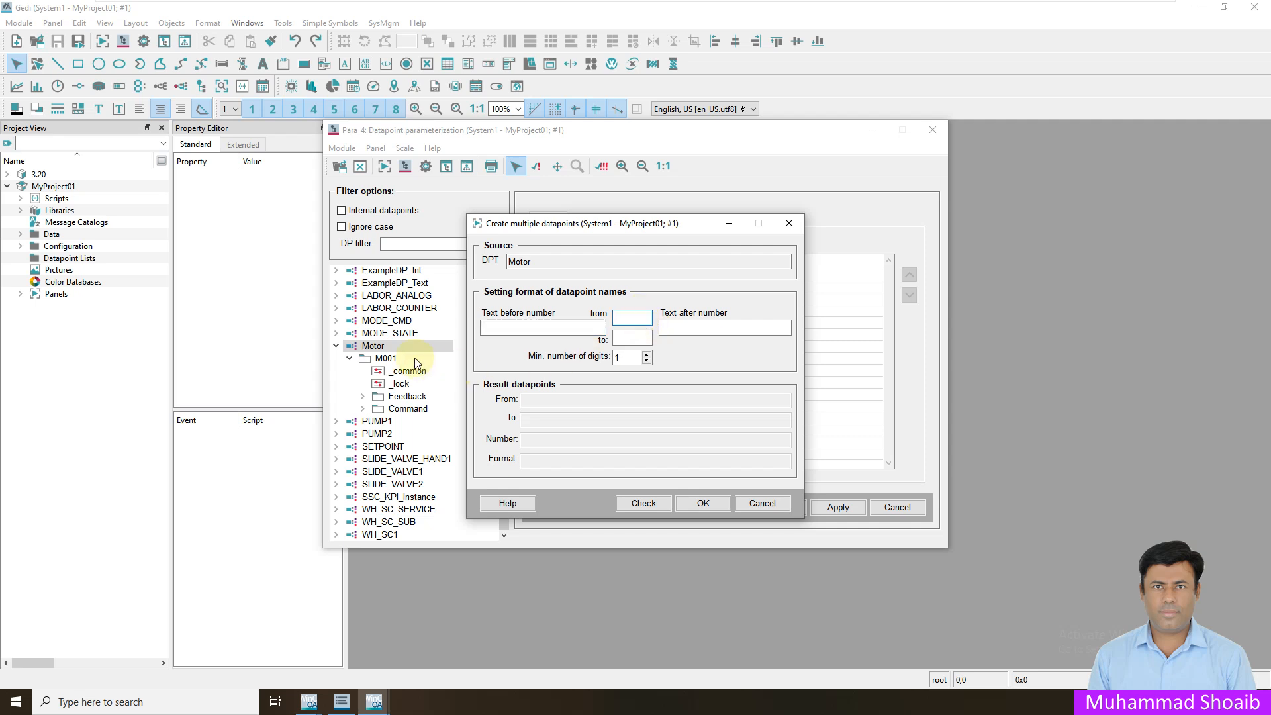
left_click(528, 330)
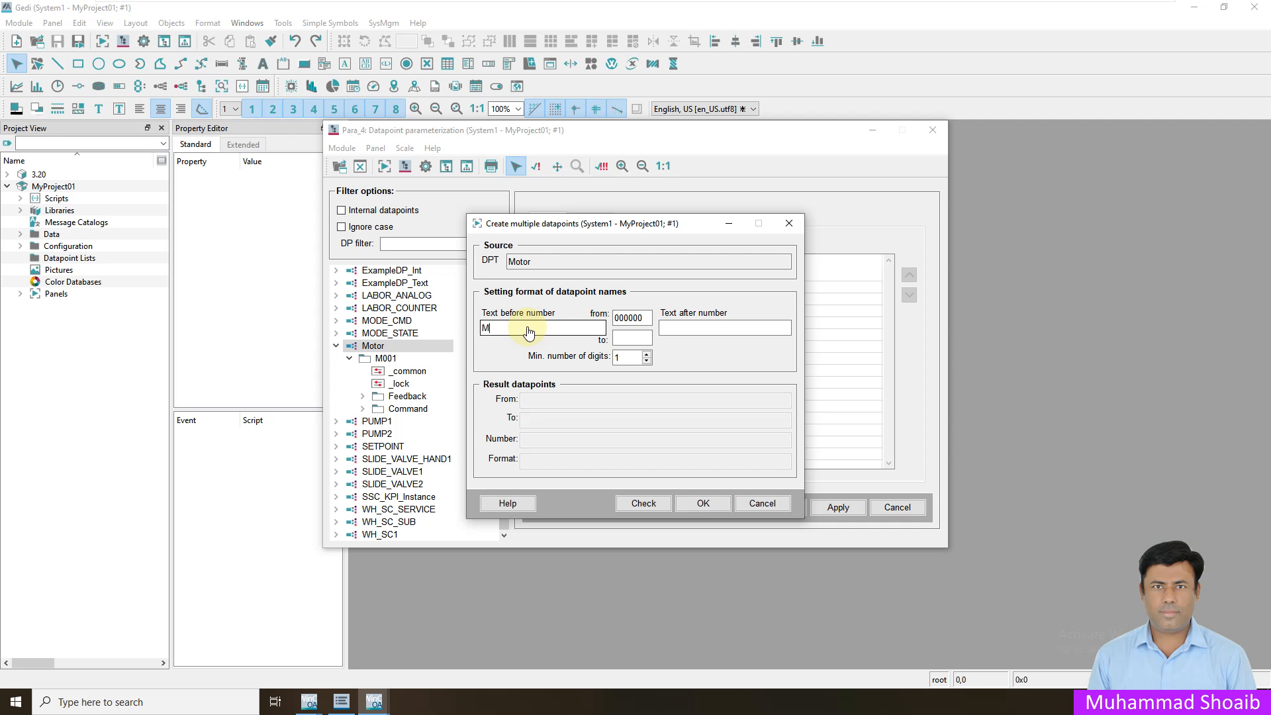
Step: Set the number range for the multiple Motor datapoints from 2 to 5, leaving the text after the number empty
left_click(647, 320)
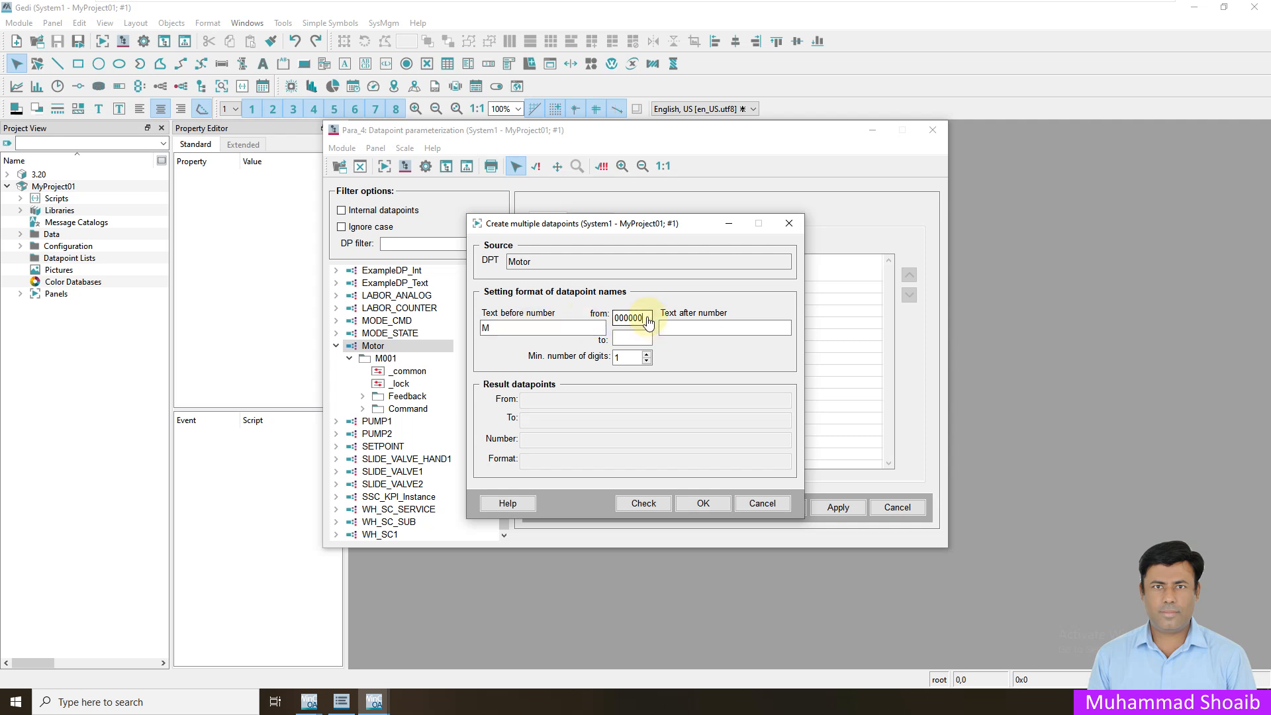
left_click_drag(647, 320, 566, 332)
left_click(567, 331)
left_click_drag(645, 321, 592, 328)
left_click(594, 333)
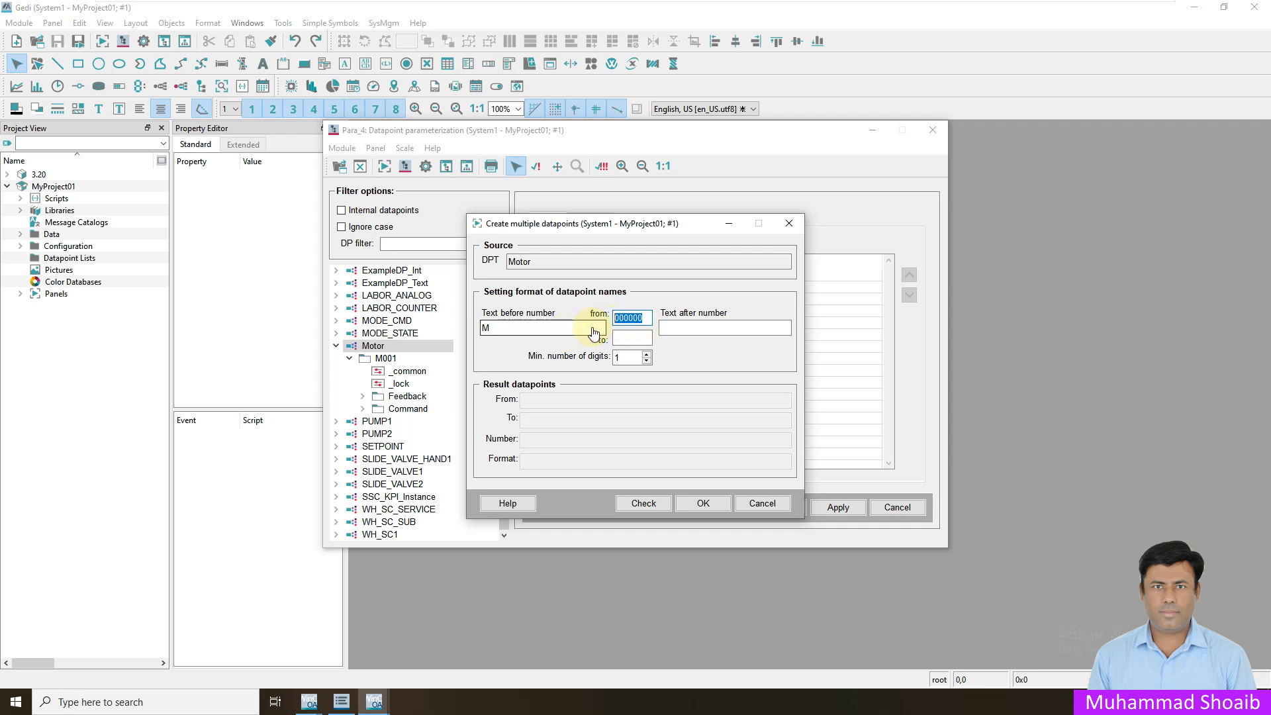
type("2")
left_click(633, 338)
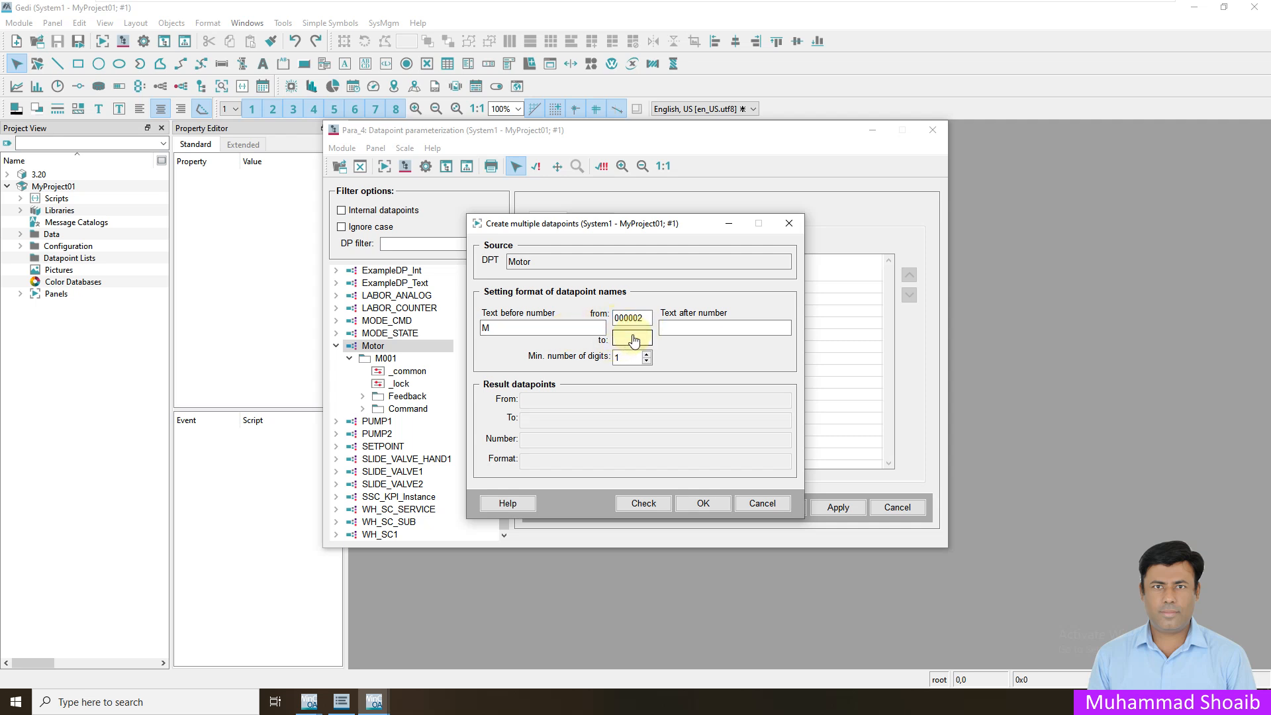
type("5")
left_click(665, 329)
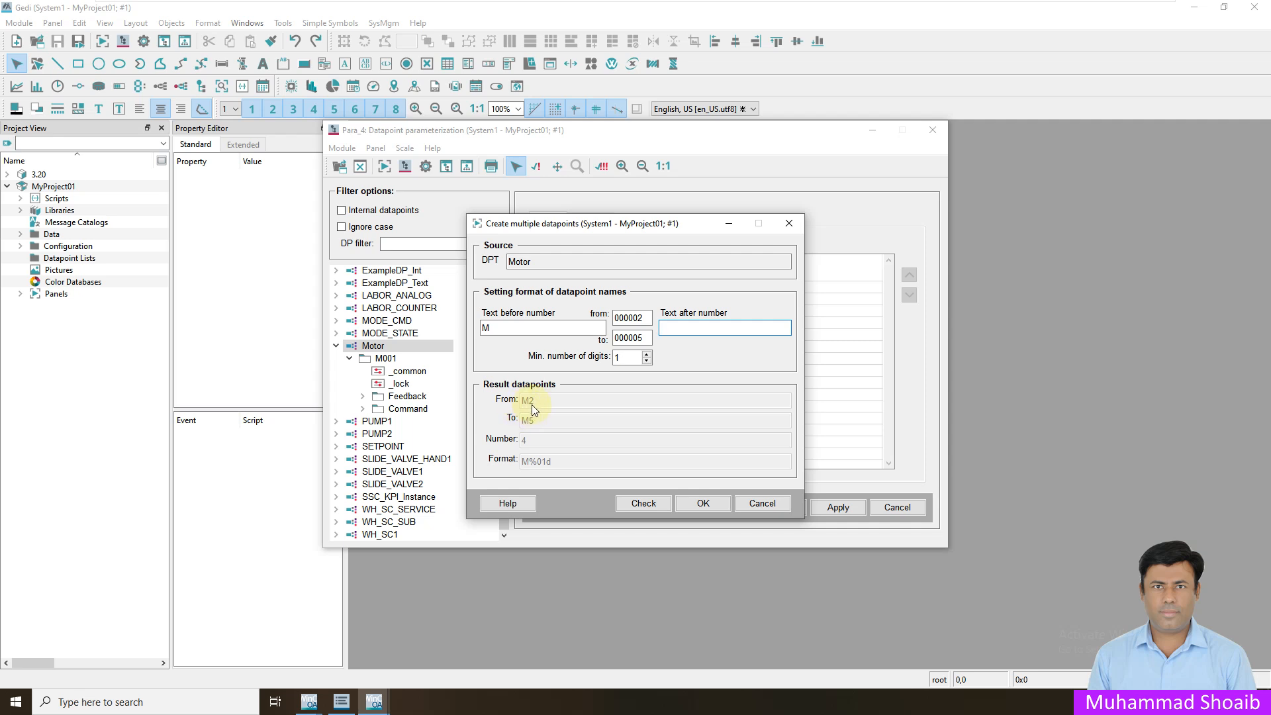
Step: Set the minimum number of digits to 3, create the Motor datapoints M002 to M005, and check them under Motor
left_click(647, 355)
left_click(647, 355)
left_click(702, 505)
left_click(660, 428)
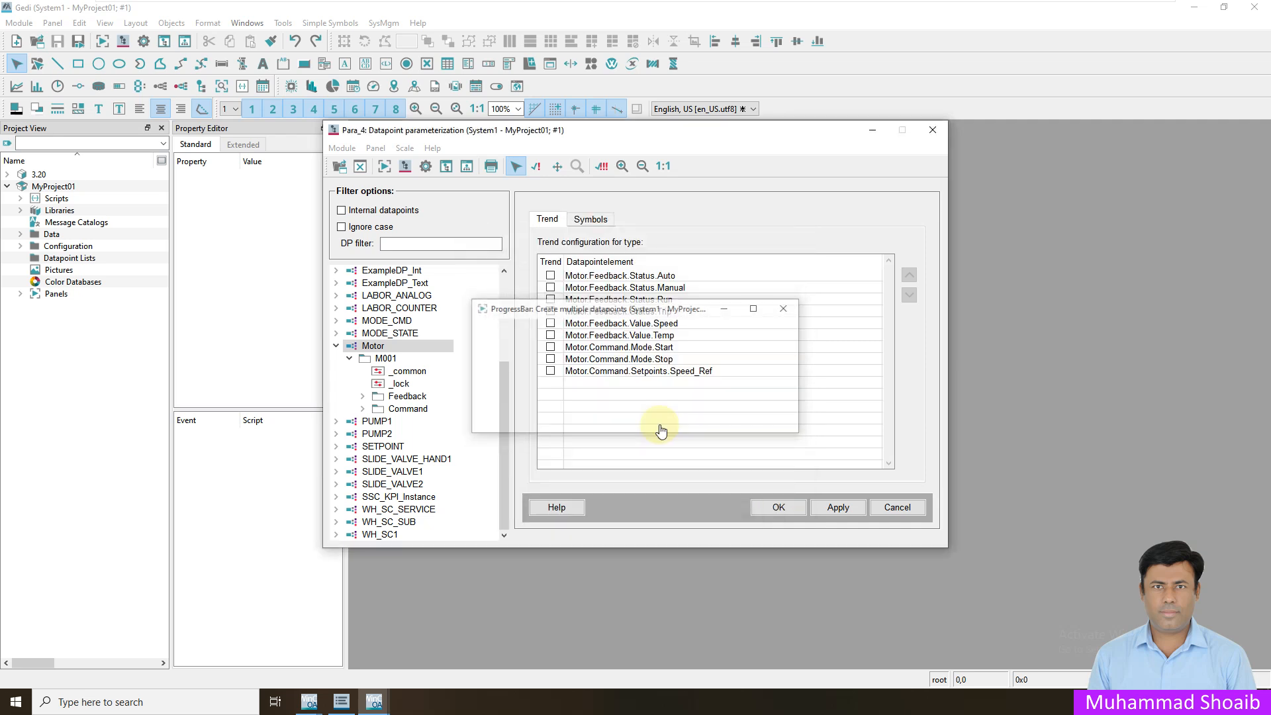
left_click(349, 359)
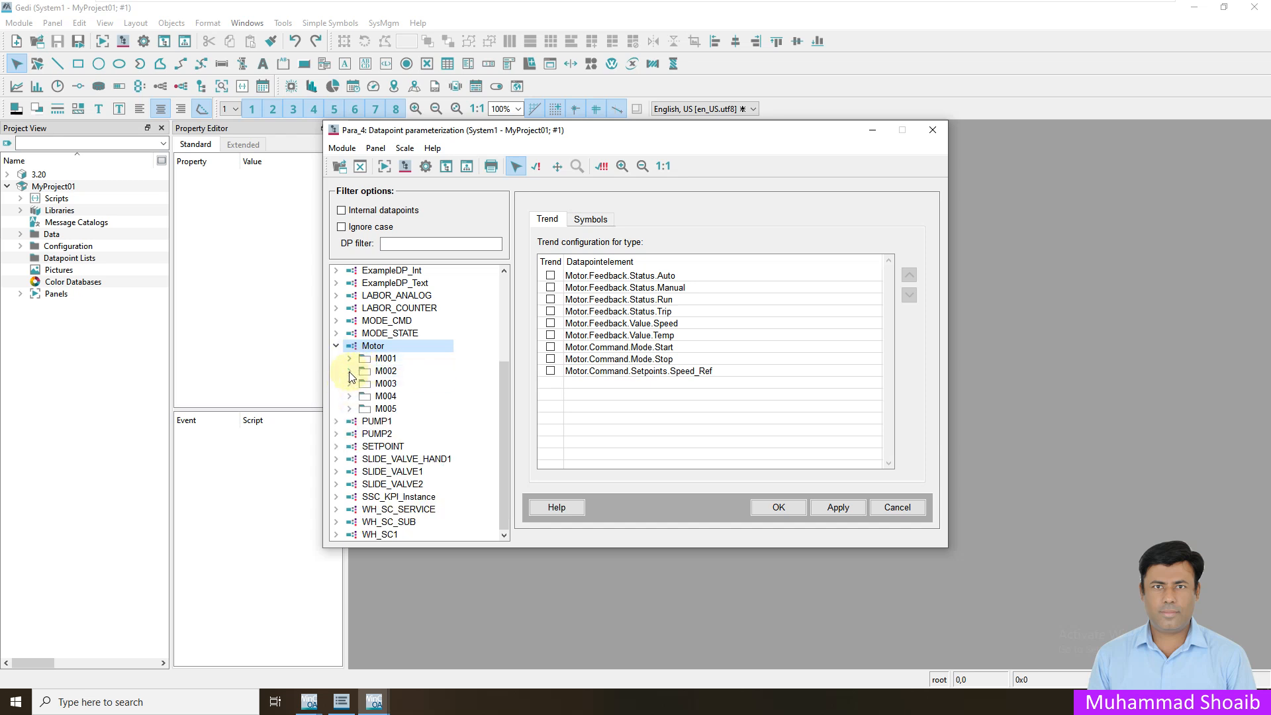
left_click(350, 371)
left_click(350, 370)
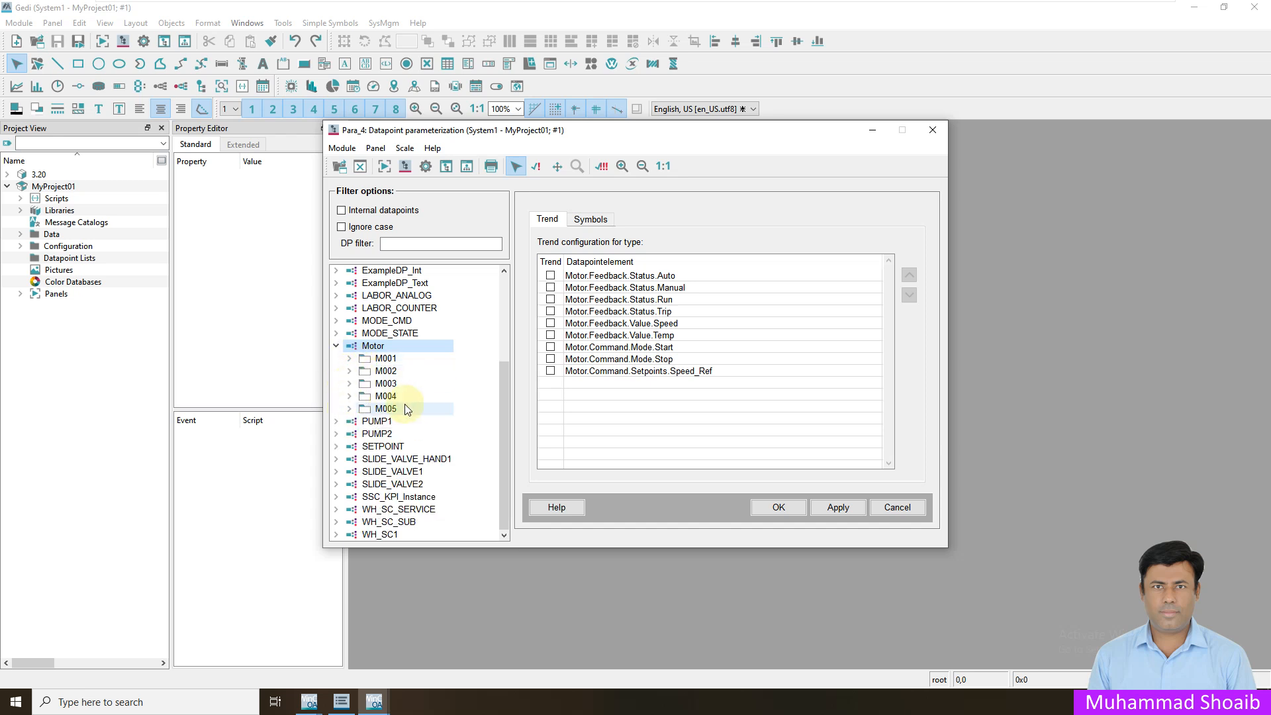